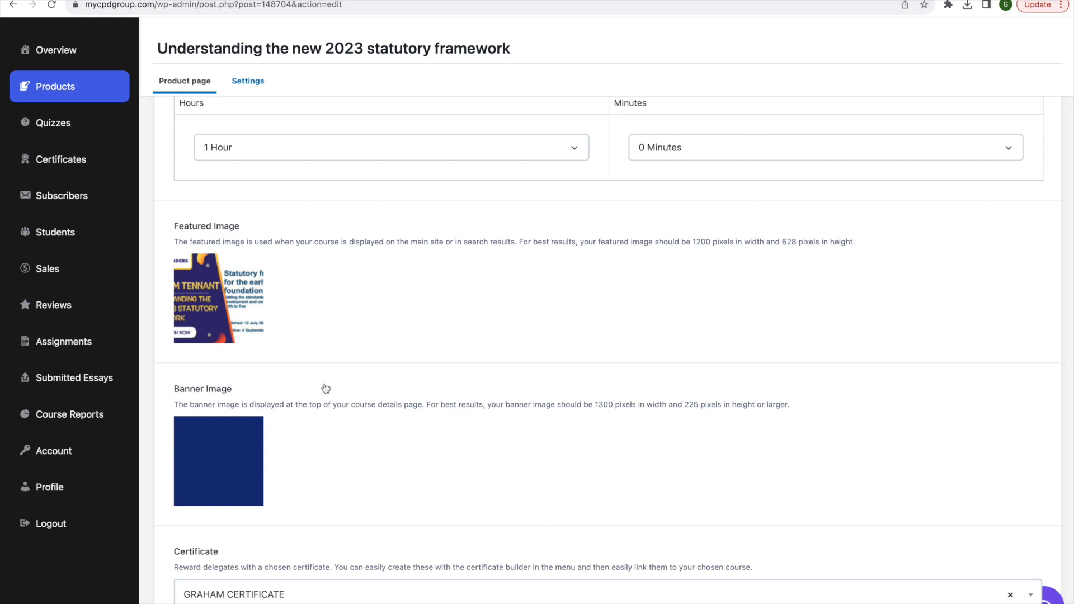
Scroll through the course's product settings and its published course page
{"action": "scroll", "coordinate": [307, 379], "scroll_direction": "up", "scroll_amount": 3}
{"action": "scroll", "coordinate": [288, 431], "scroll_direction": "down", "scroll_amount": 1}
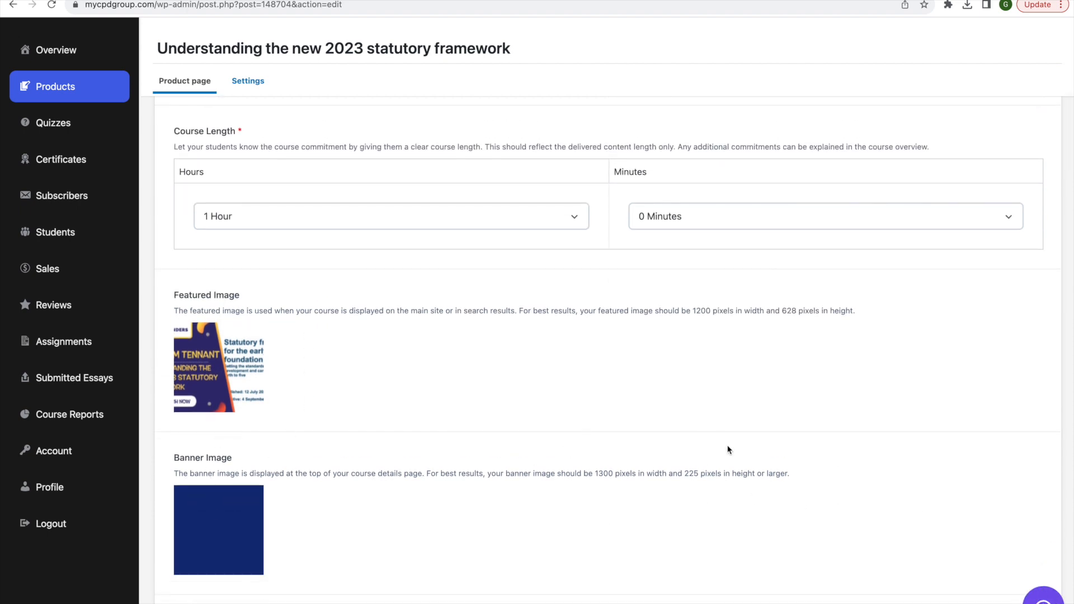
{"action": "scroll", "coordinate": [801, 492], "scroll_direction": "down", "scroll_amount": 2}
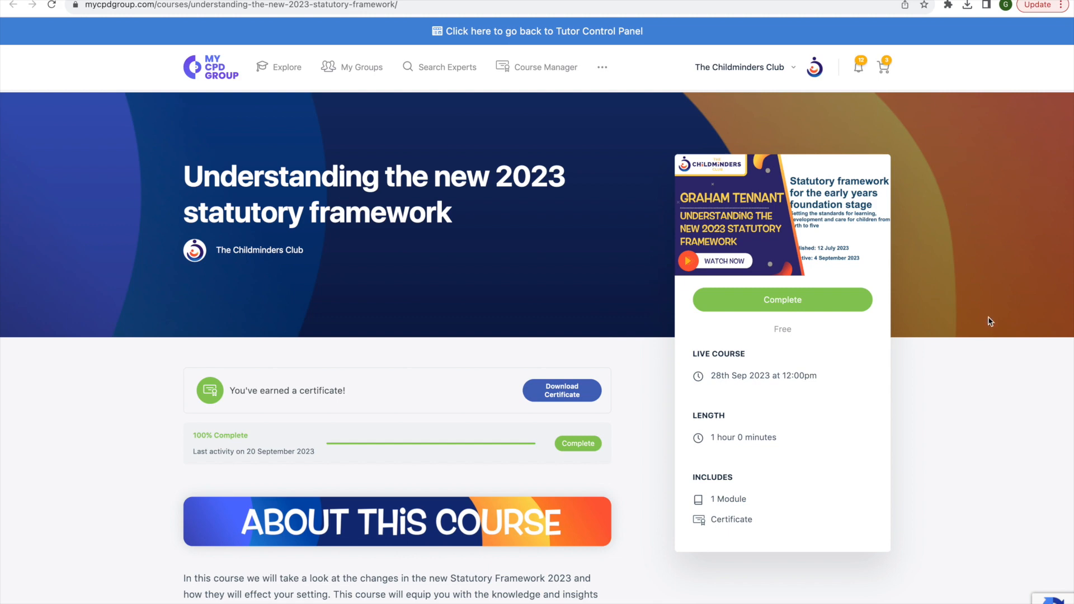
{"action": "scroll", "coordinate": [988, 366], "scroll_direction": "down", "scroll_amount": 3}
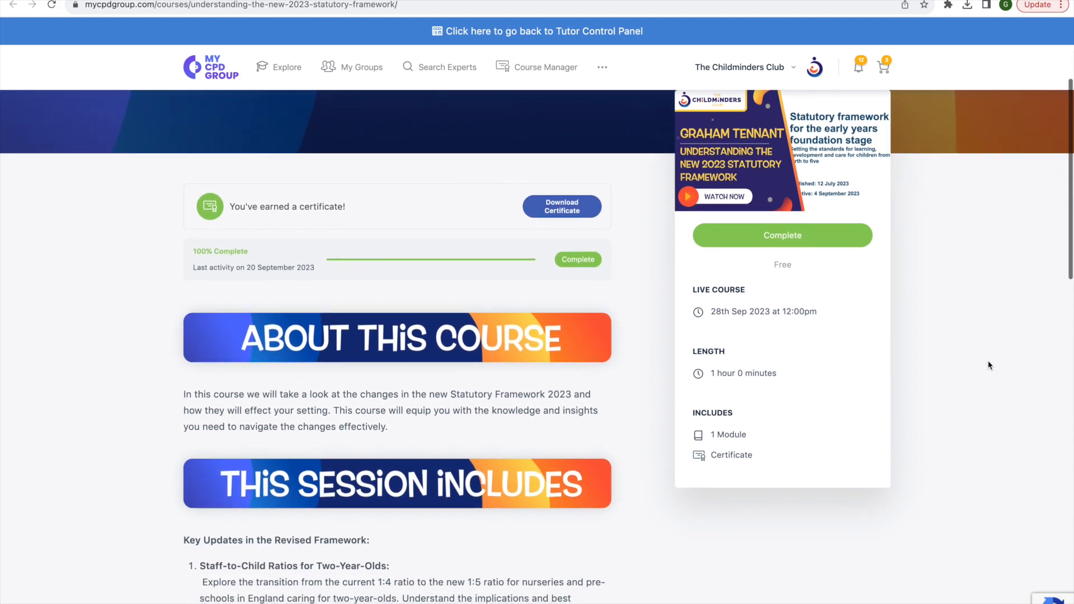
{"action": "scroll", "coordinate": [988, 366], "scroll_direction": "up", "scroll_amount": 3}
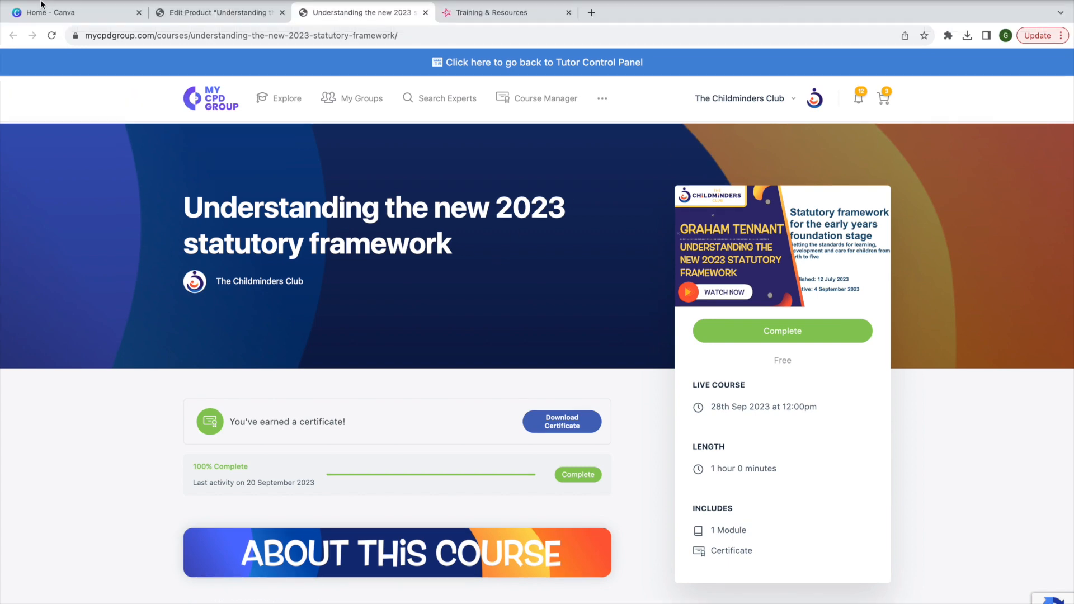
{"action": "mouse_move", "coordinate": [45, 0]}
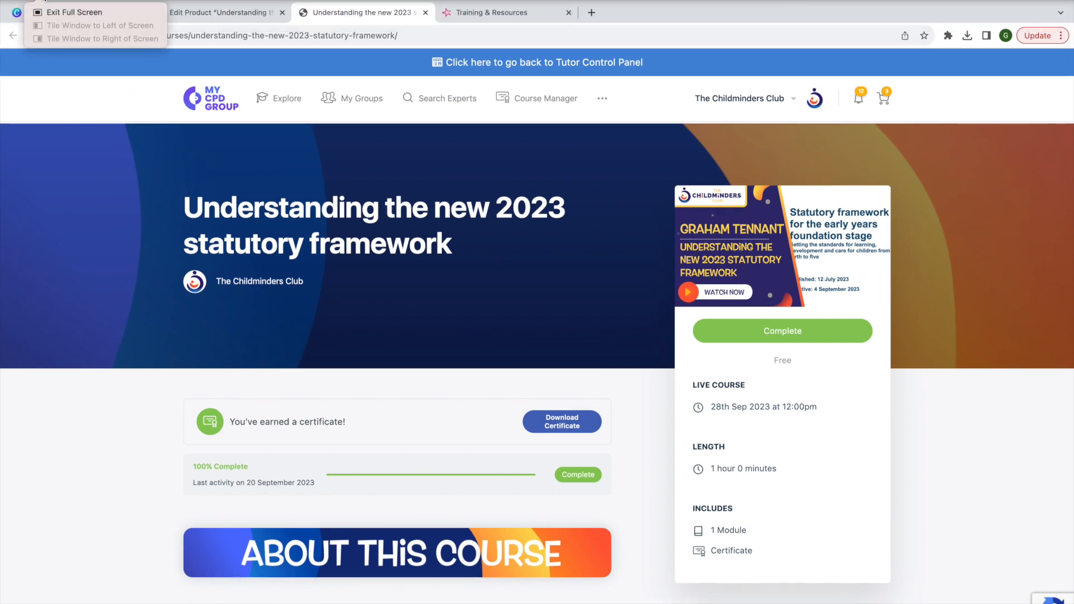
{"action": "left_click", "coordinate": [67, 11]}
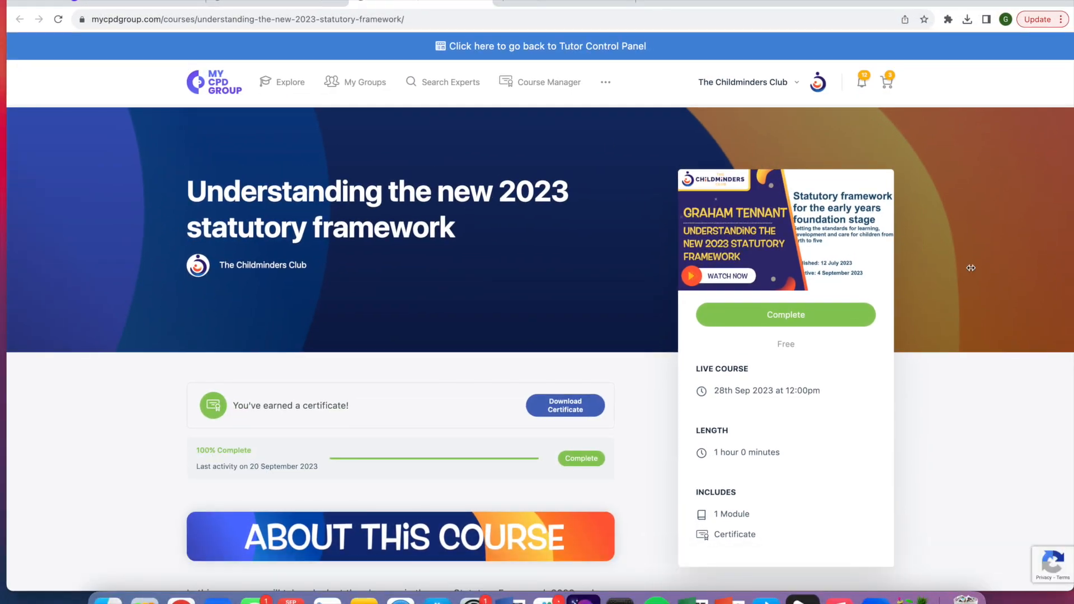
{"action": "left_click_drag", "start_coordinate": [971, 268], "coordinate": [1065, 257]}
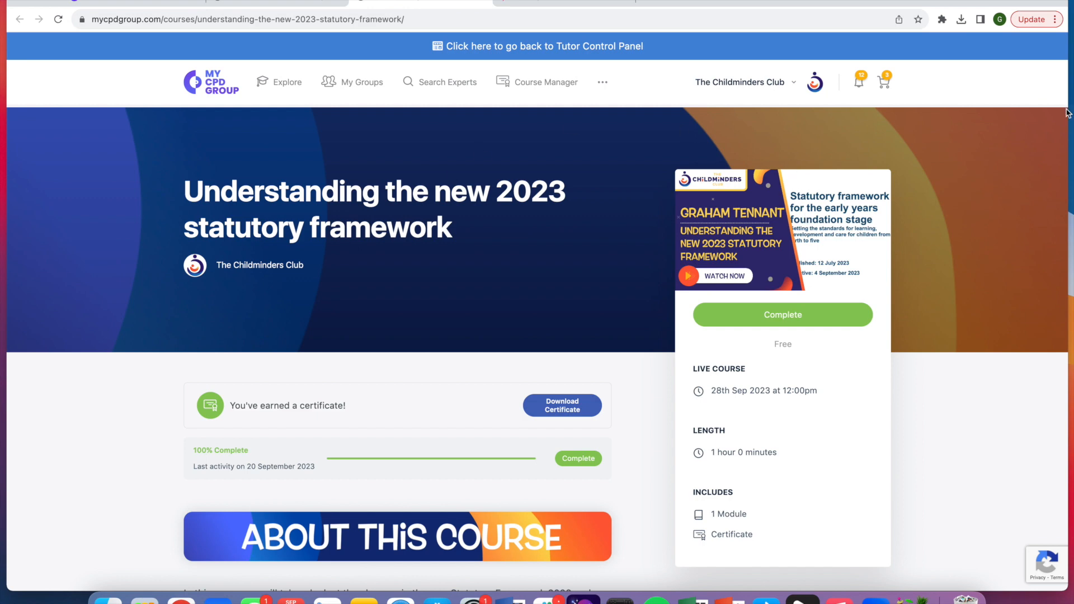
{"action": "mouse_move", "coordinate": [1068, 110]}
{"action": "left_mouse_down"}
{"action": "mouse_move", "coordinate": [542, 115]}
{"action": "mouse_move", "coordinate": [487, 125]}
{"action": "mouse_move", "coordinate": [1072, 99]}
{"action": "left_mouse_up"}
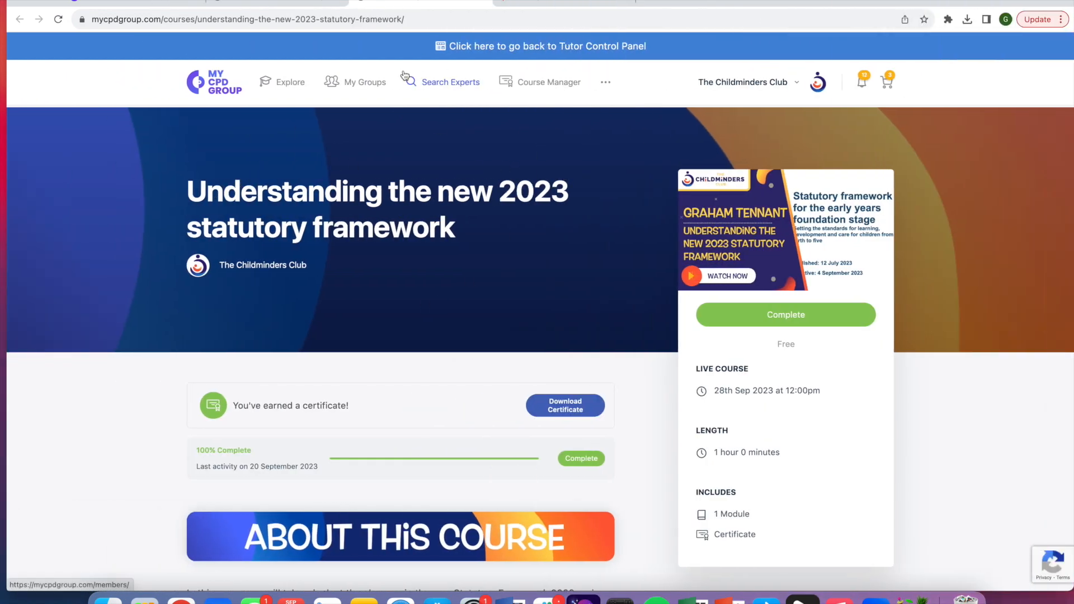
{"action": "left_click", "coordinate": [487, 2]}
{"action": "scroll", "coordinate": [536, 288], "scroll_direction": "down", "scroll_amount": 2}
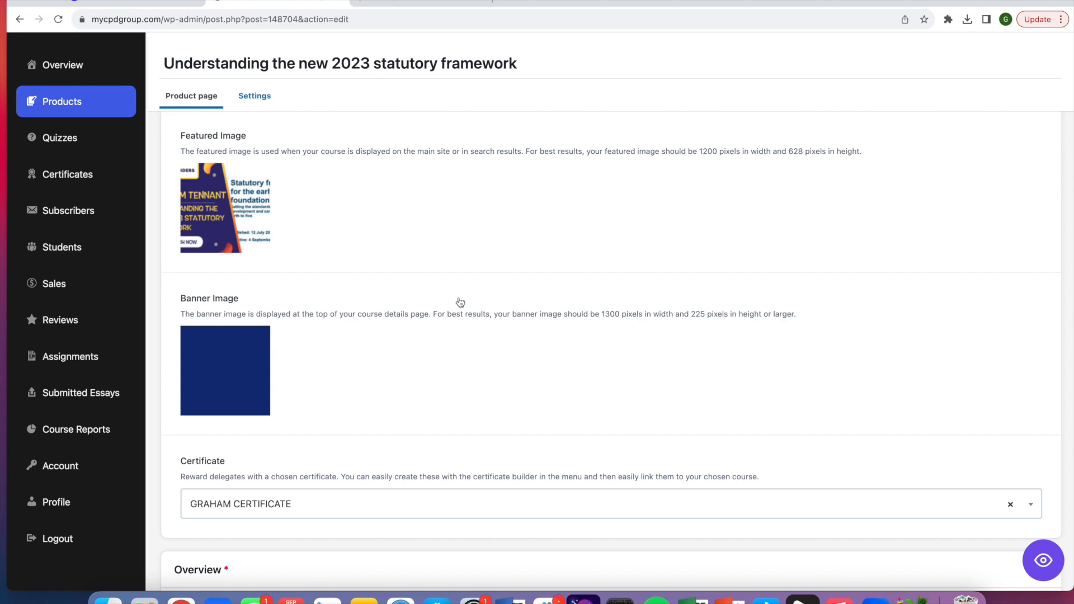
Switch to Canva and search the templates for linkedin banner
{"action": "left_click", "coordinate": [165, 3]}
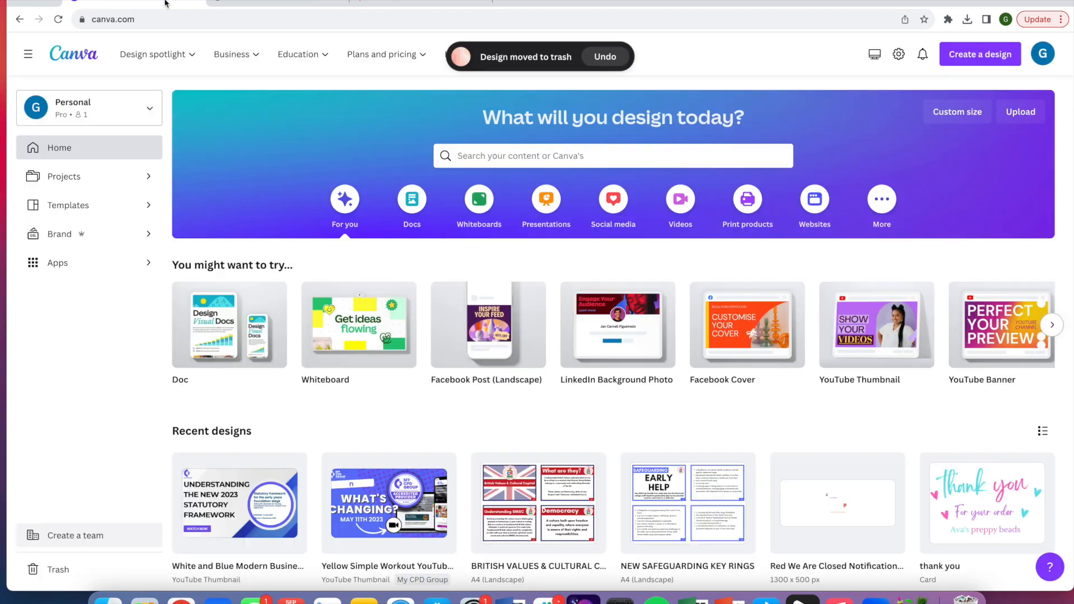
{"action": "left_click", "coordinate": [577, 161]}
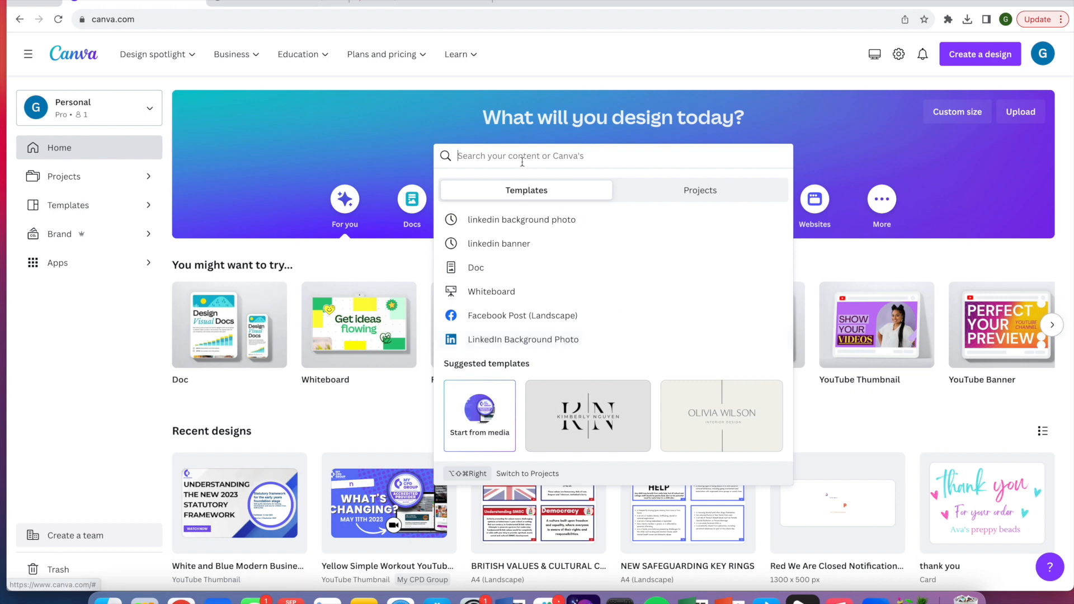
{"action": "type", "text": "linkedin banner"}
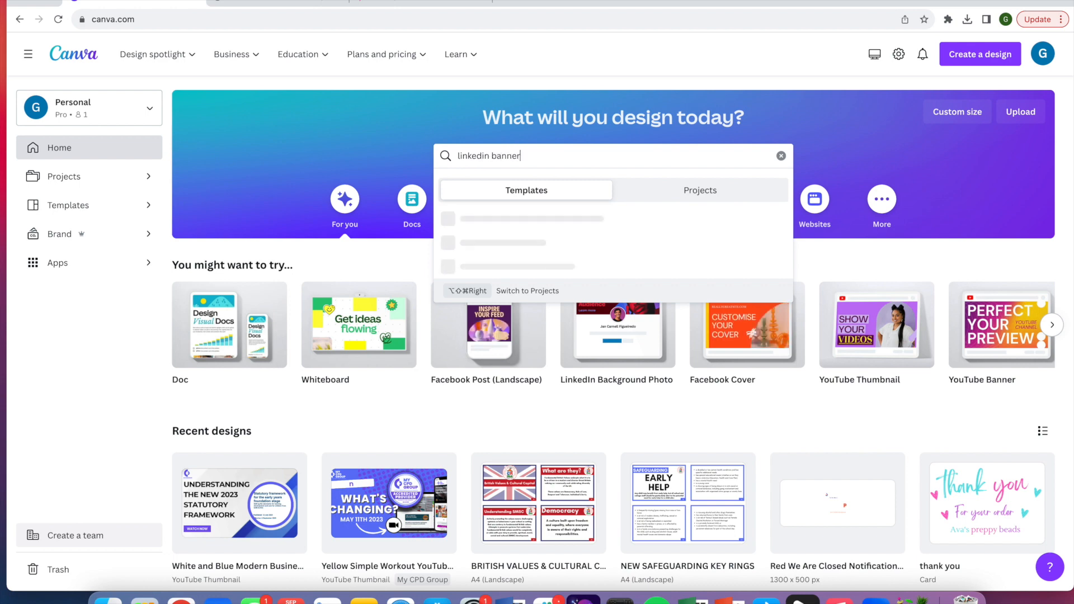
{"action": "key", "text": "Return"}
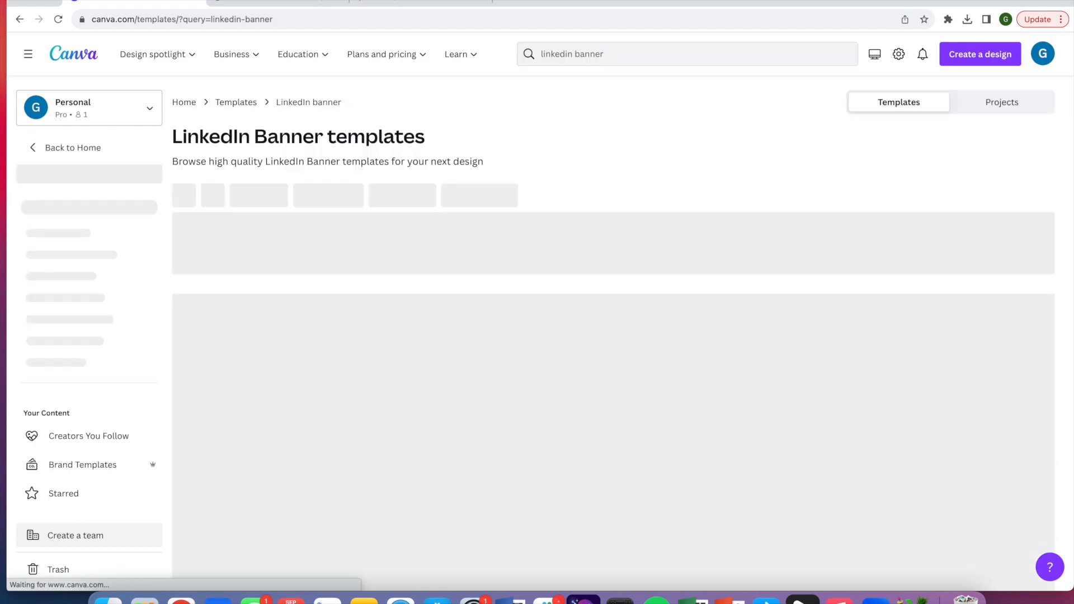
Browse the LinkedIn banner templates and start customizing the Blush Wave LinkedIn Banner template
{"action": "scroll", "coordinate": [544, 312], "scroll_direction": "down", "scroll_amount": 1}
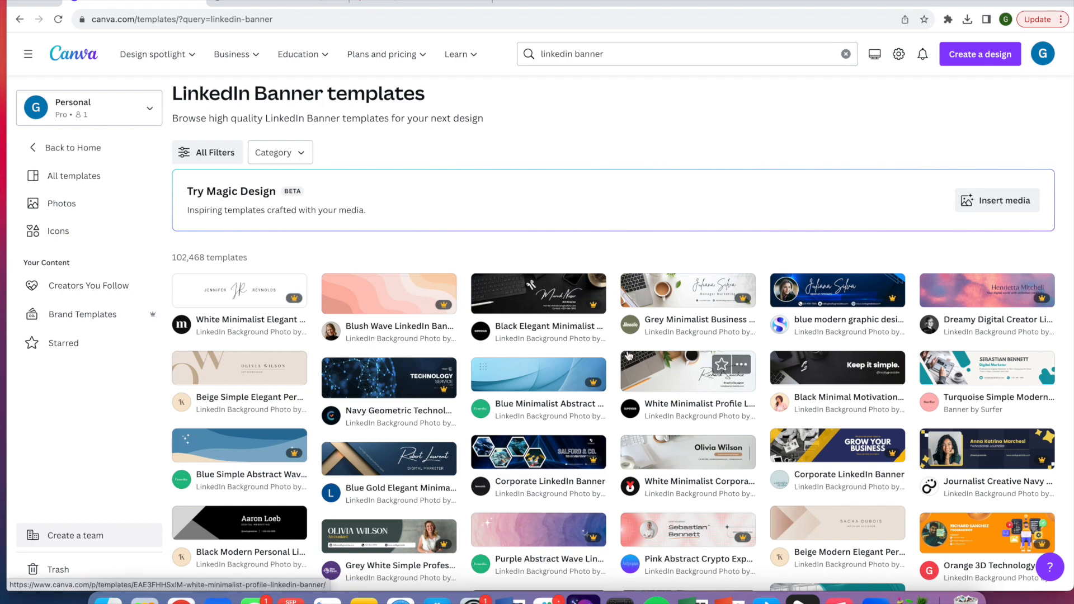
{"action": "scroll", "coordinate": [629, 356], "scroll_direction": "down", "scroll_amount": 5}
{"action": "scroll", "coordinate": [629, 356], "scroll_direction": "down", "scroll_amount": 8}
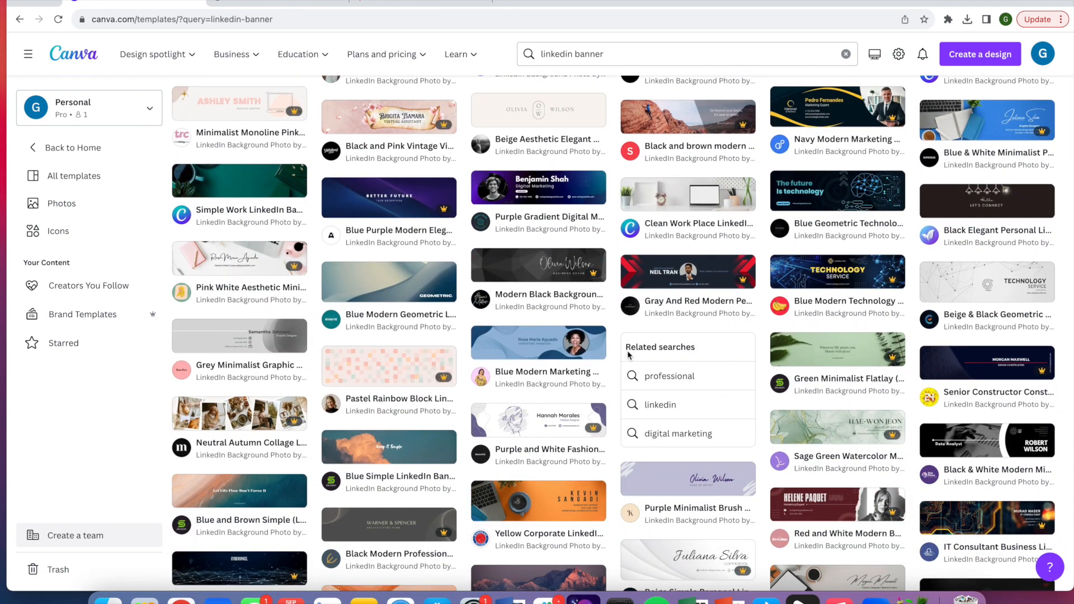
{"action": "scroll", "coordinate": [629, 356], "scroll_direction": "down", "scroll_amount": 1}
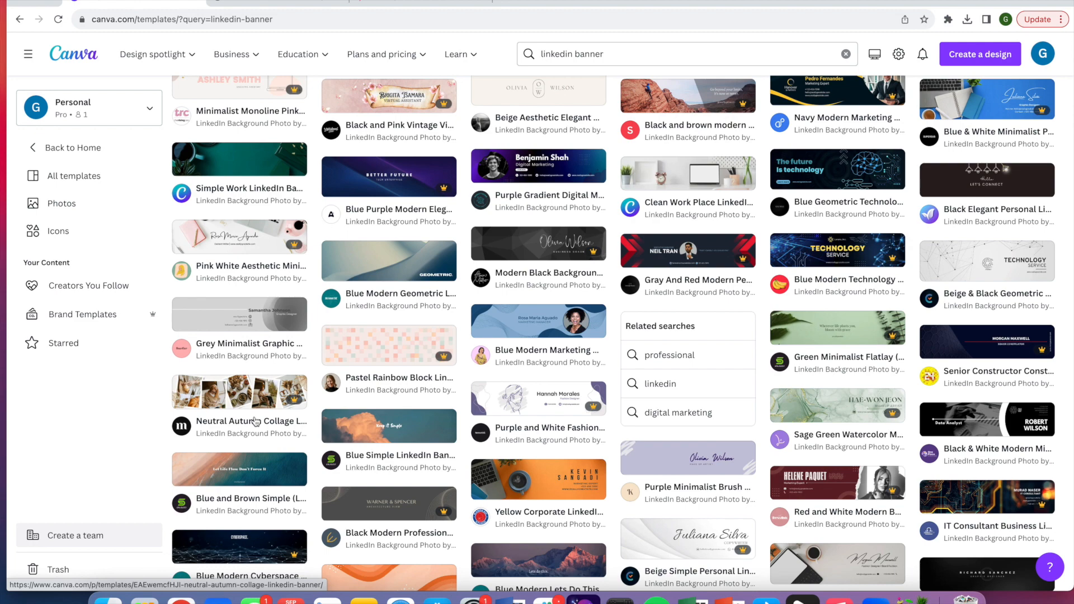
{"action": "scroll", "coordinate": [386, 381], "scroll_direction": "up", "scroll_amount": 3}
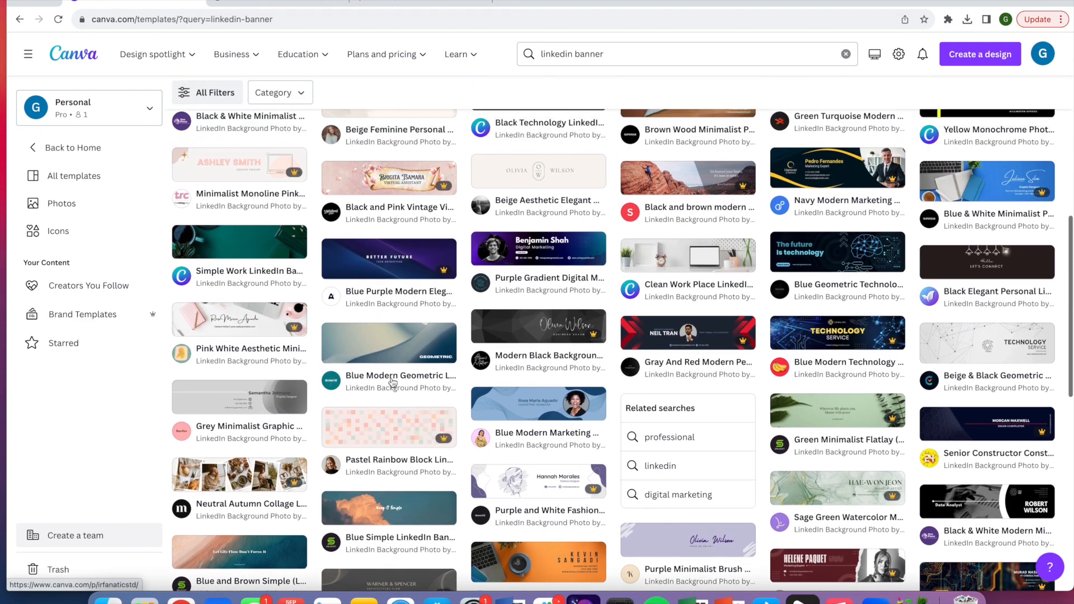
{"action": "scroll", "coordinate": [391, 377], "scroll_direction": "up", "scroll_amount": 10}
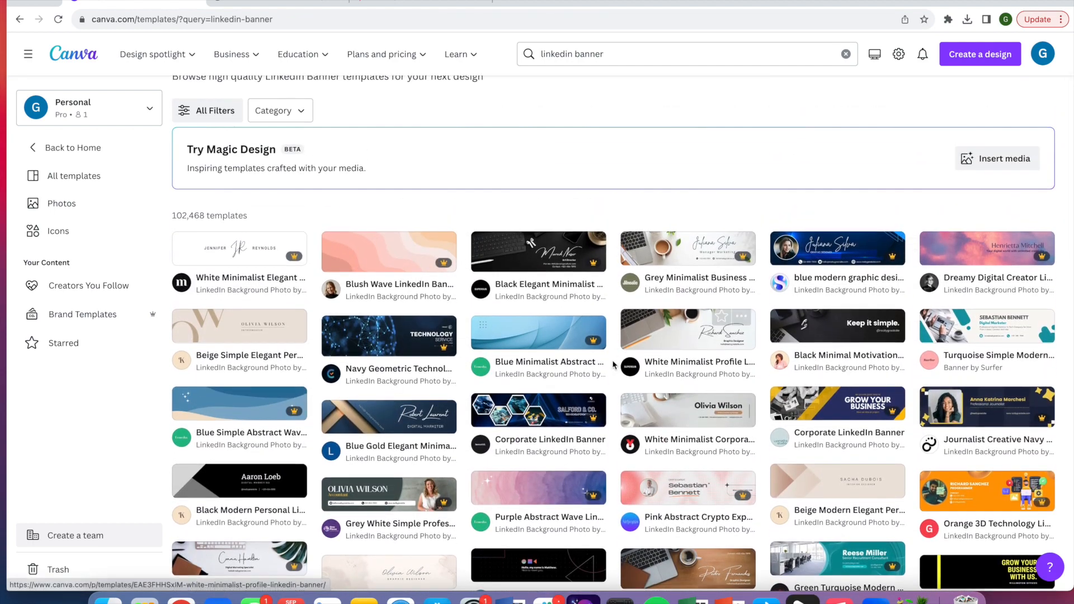
{"action": "scroll", "coordinate": [614, 364], "scroll_direction": "down", "scroll_amount": 6}
{"action": "scroll", "coordinate": [423, 390], "scroll_direction": "up", "scroll_amount": 10}
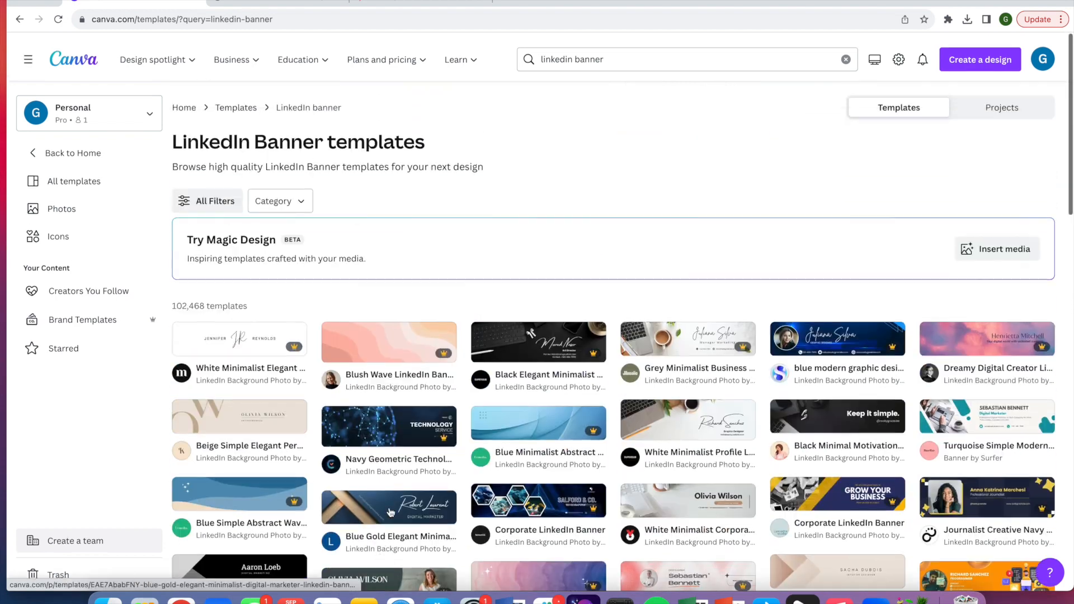
{"action": "left_click", "coordinate": [386, 344]}
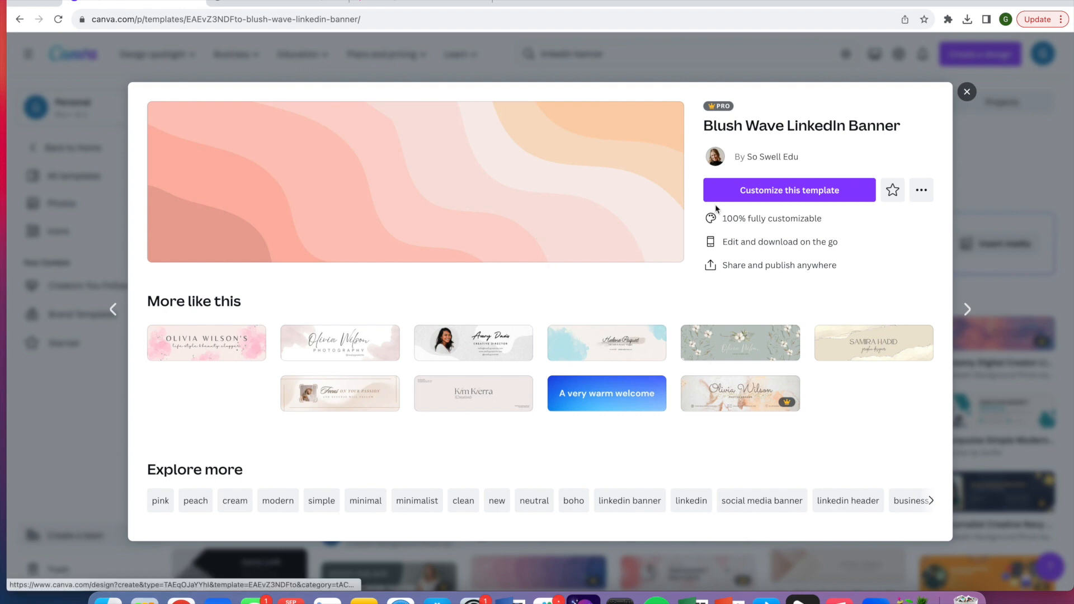
{"action": "left_click", "coordinate": [792, 197]}
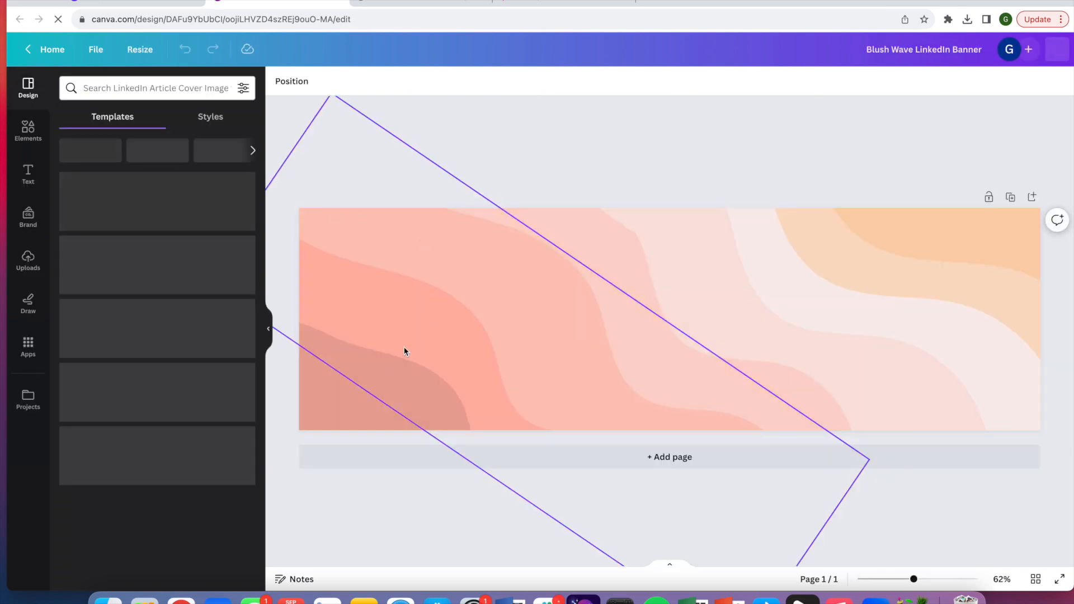
Recolour the right wave shape black and the left wave shape dark gold from the brand colours
{"action": "left_click", "coordinate": [969, 233]}
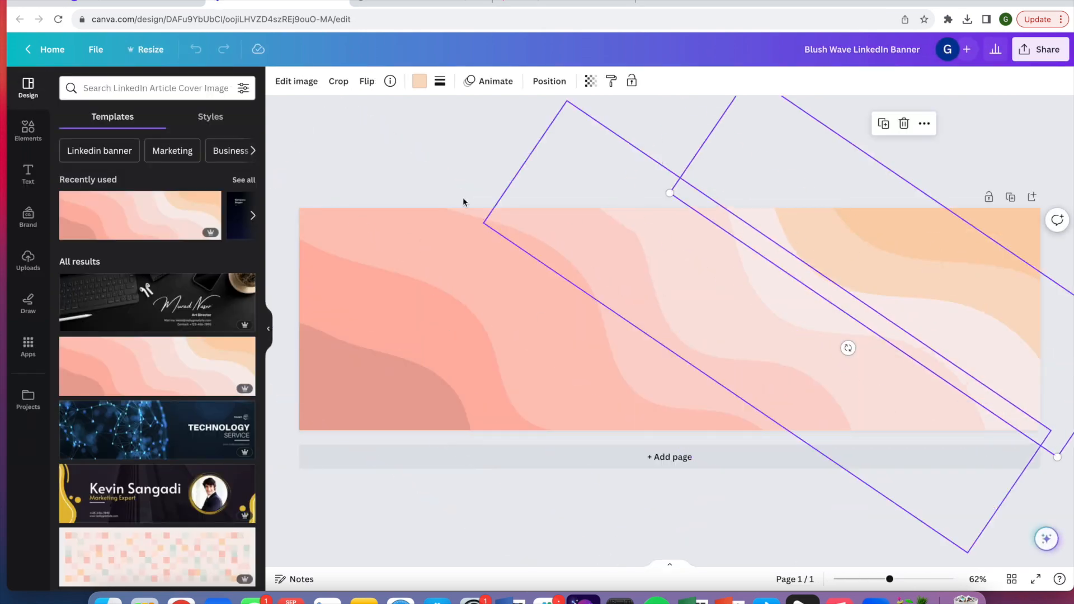
{"action": "left_click", "coordinate": [419, 81]}
{"action": "left_click", "coordinate": [202, 278]}
{"action": "left_click", "coordinate": [505, 305]}
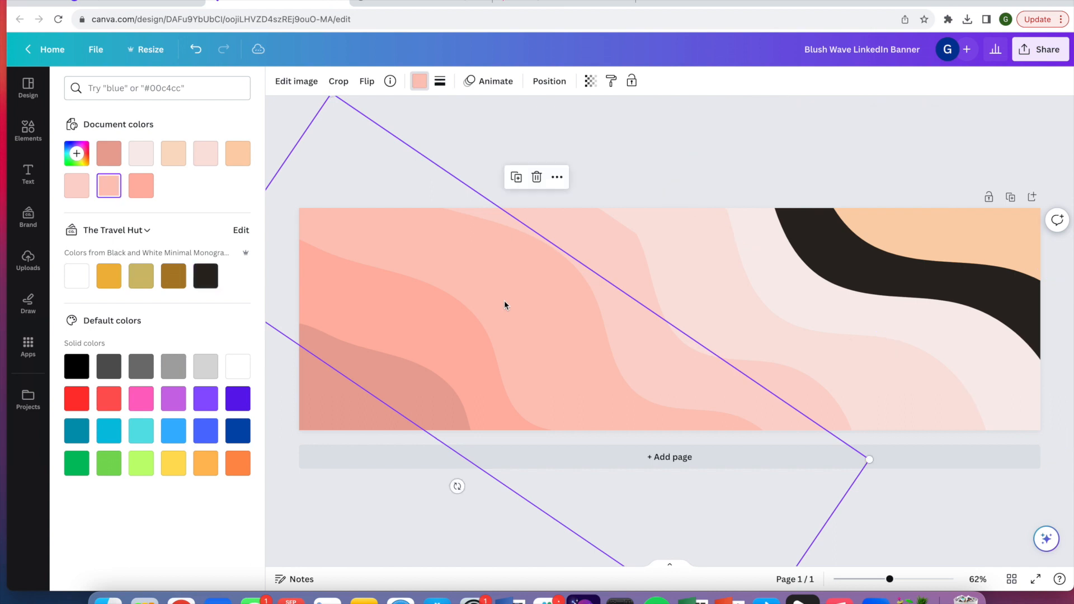
{"action": "left_click", "coordinate": [173, 275]}
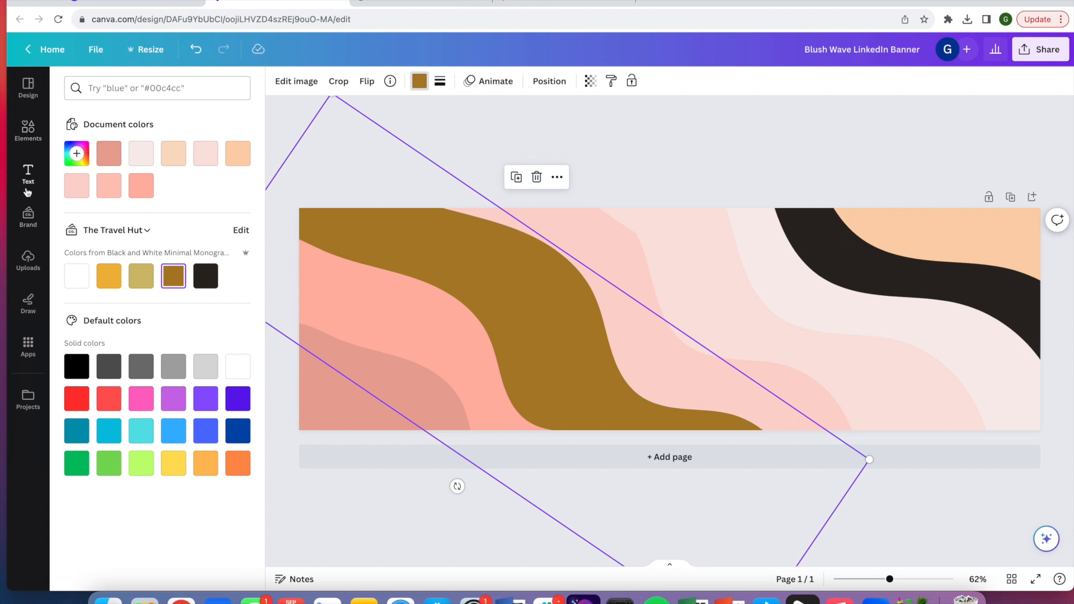
Search the uploads for logo and add the Boogie Mites logo to the middle of the banner
{"action": "left_click", "coordinate": [33, 141]}
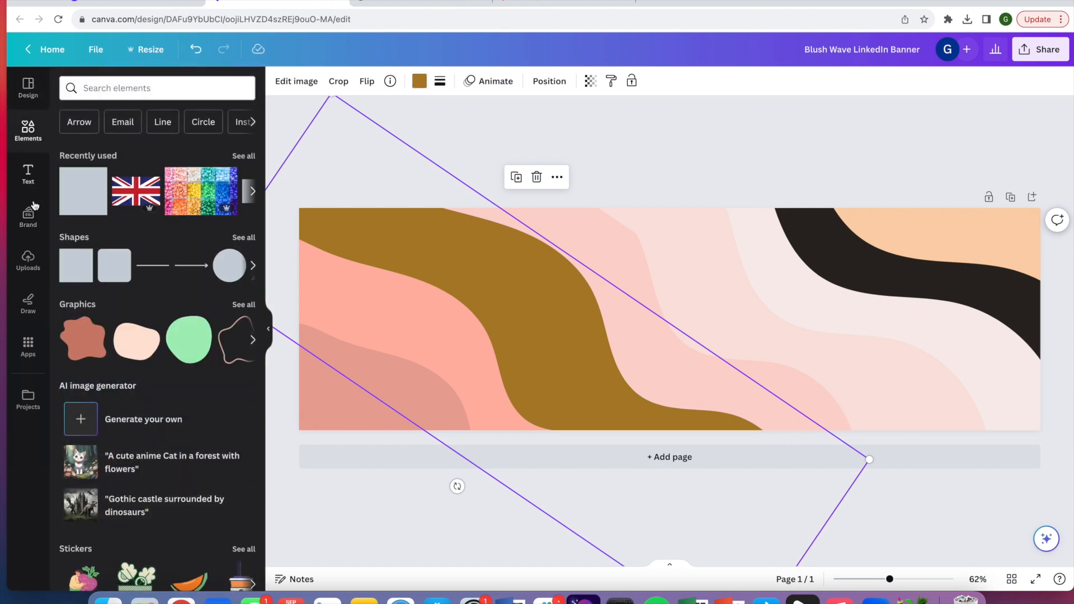
{"action": "left_click", "coordinate": [28, 260]}
{"action": "left_click", "coordinate": [141, 84]}
{"action": "type", "text": "logog"}
{"action": "key", "text": "Return"}
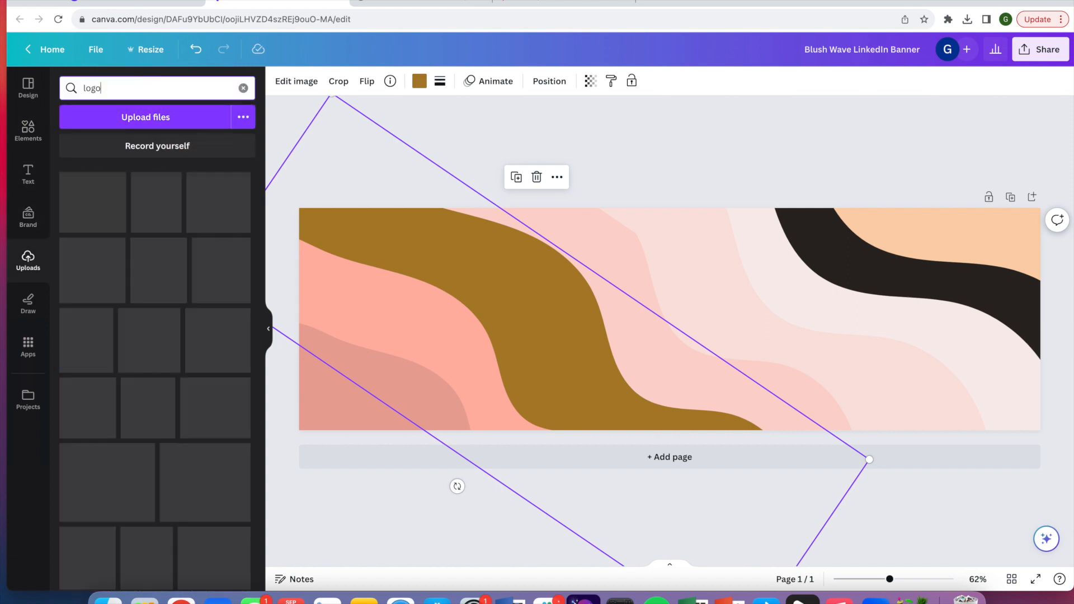
{"action": "left_click", "coordinate": [100, 319]}
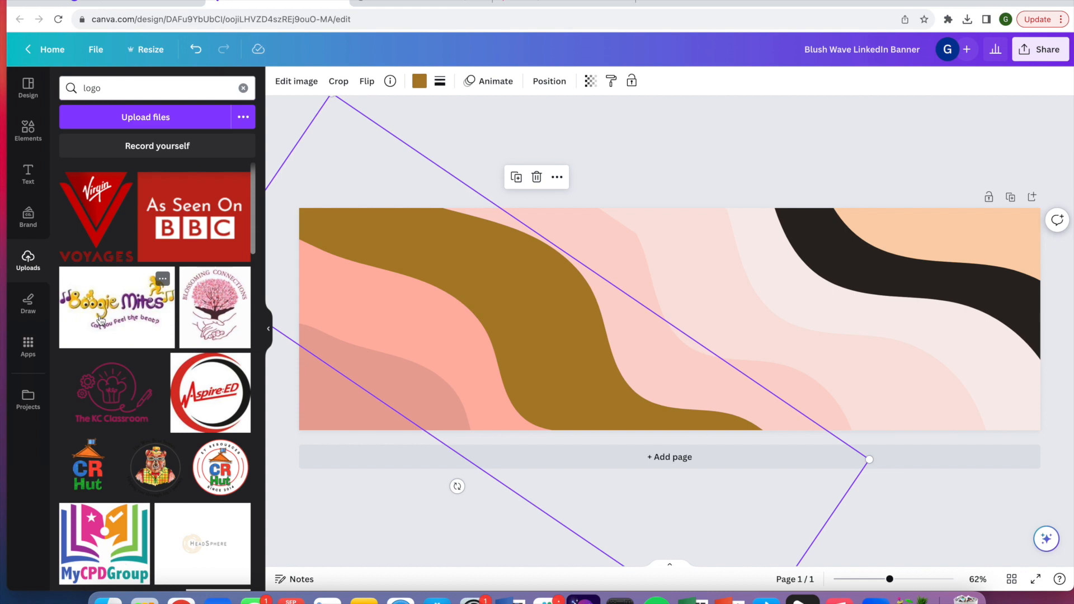
{"action": "left_click", "coordinate": [269, 331]}
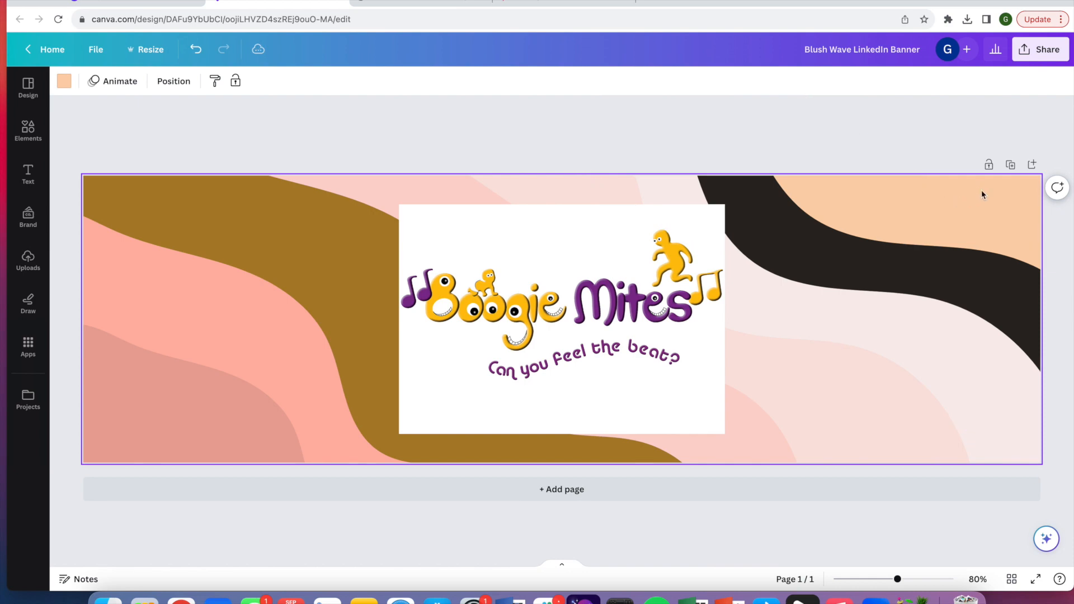
{"action": "left_click", "coordinate": [63, 81]}
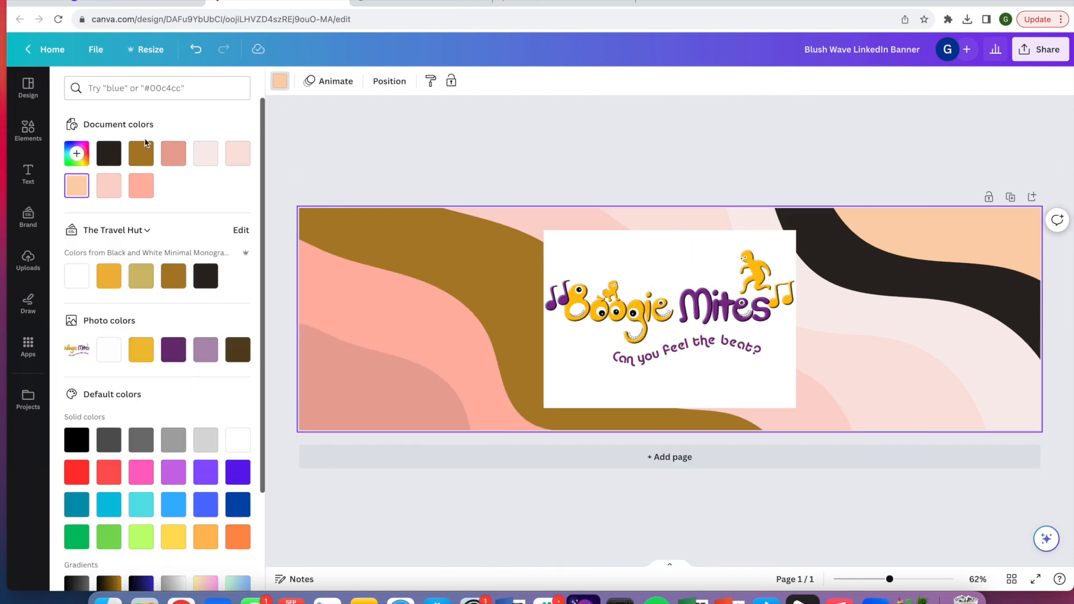
{"action": "left_click", "coordinate": [76, 155]}
{"action": "left_click", "coordinate": [229, 305]}
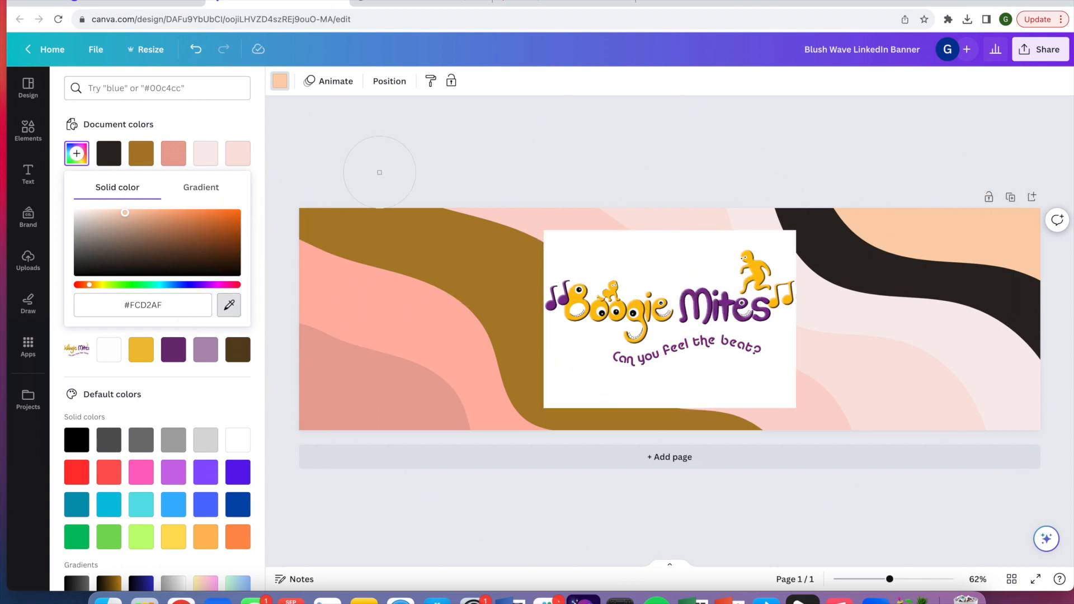
{"action": "key", "text": "Escape"}
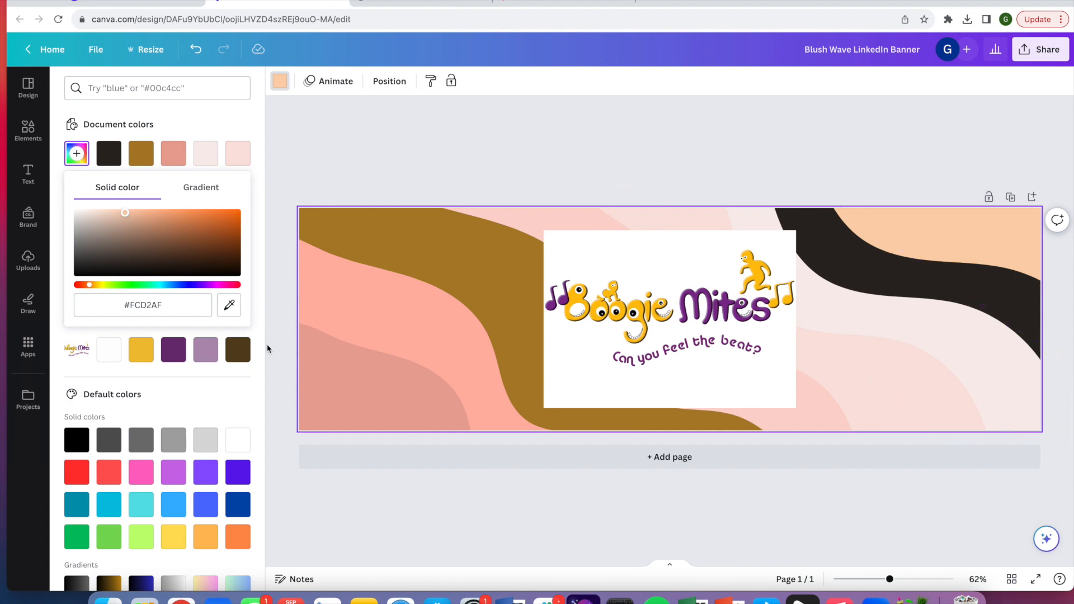
Recolour the top-right peach wave with the yellow sampled from the logo
{"action": "left_click", "coordinate": [1023, 233]}
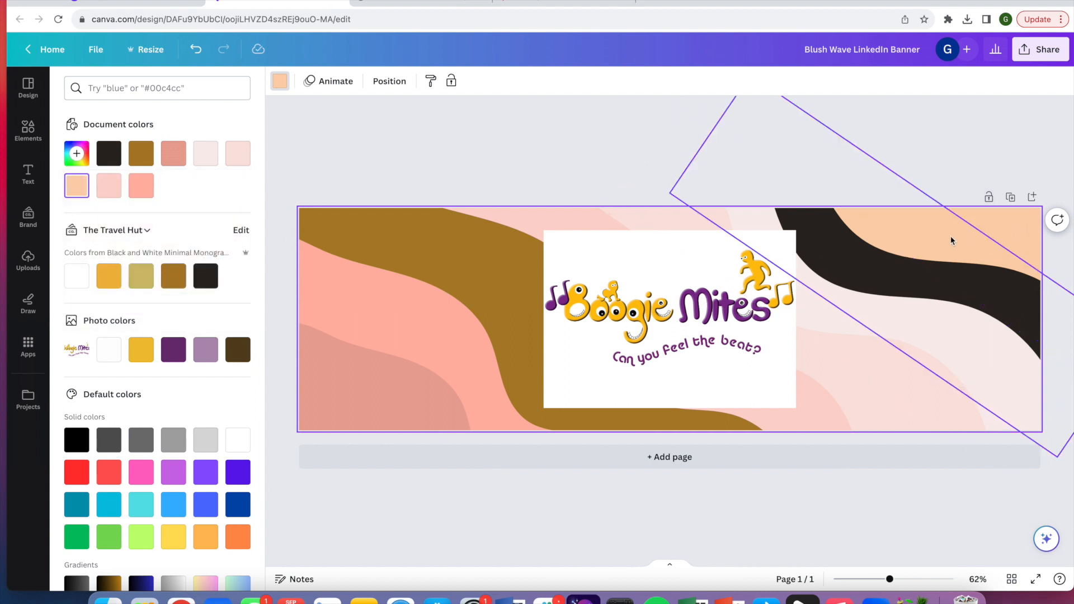
{"action": "left_click", "coordinate": [952, 241]}
{"action": "left_click", "coordinate": [1021, 216]}
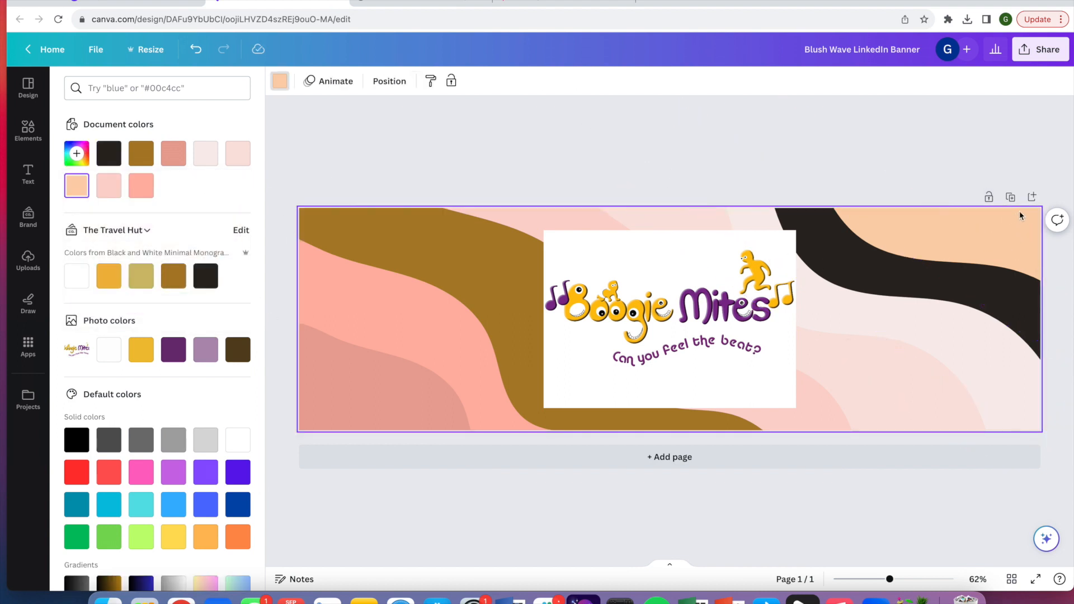
{"action": "scroll", "coordinate": [1020, 215], "scroll_direction": "down", "scroll_amount": 5}
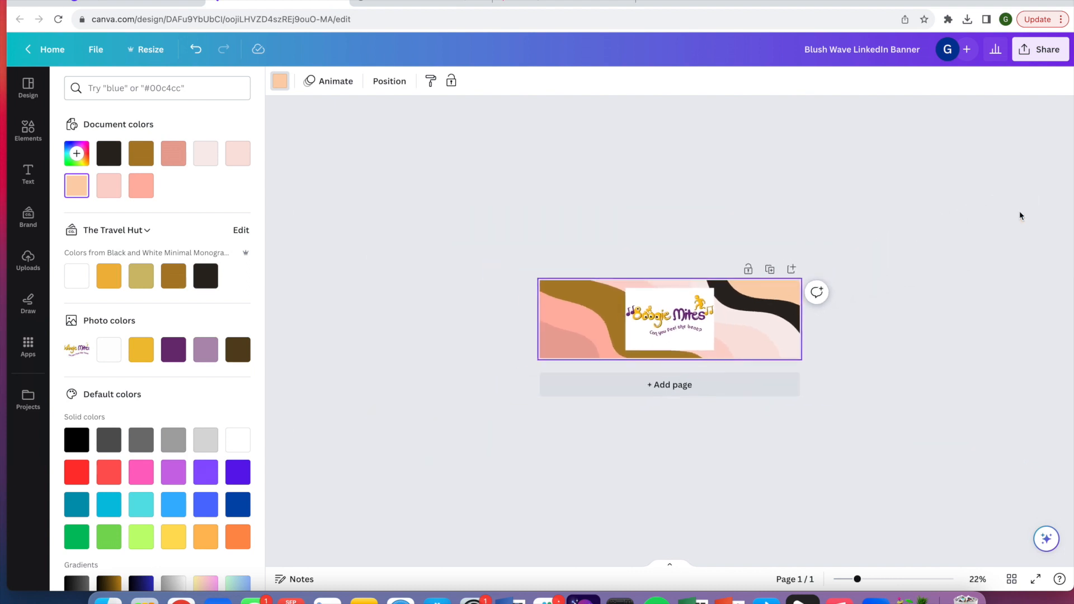
{"action": "left_click", "coordinate": [776, 295]}
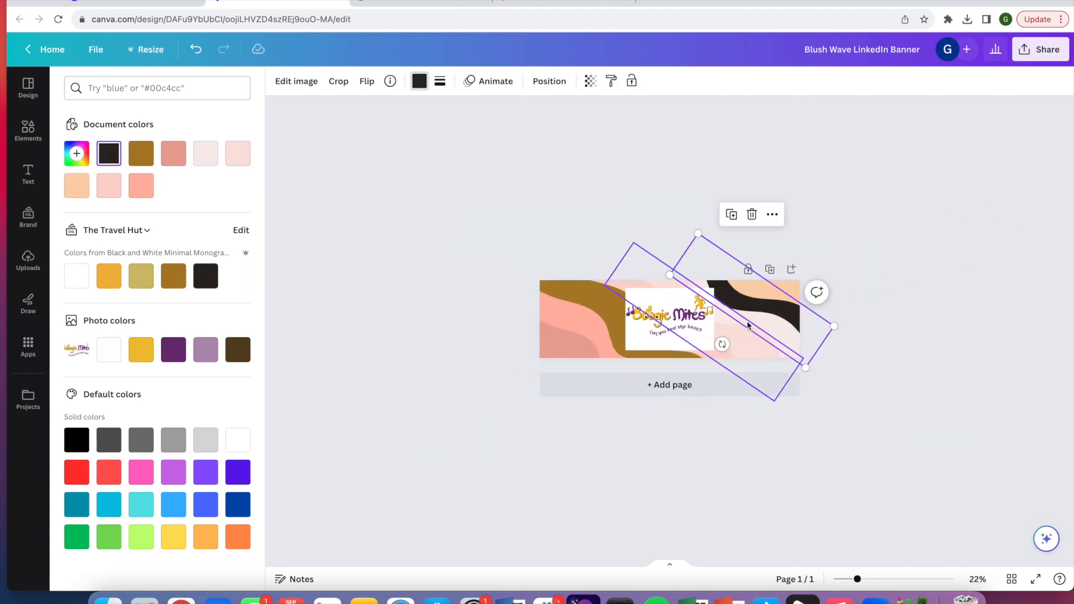
{"action": "left_click", "coordinate": [791, 289]}
{"action": "scroll", "coordinate": [791, 288], "scroll_direction": "up", "scroll_amount": 5}
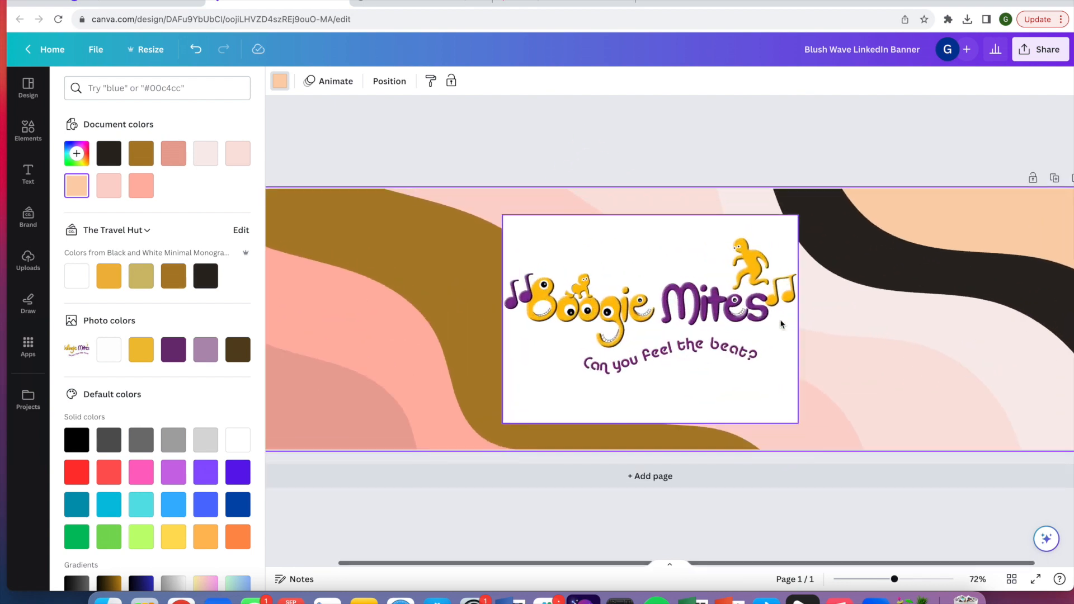
{"action": "scroll", "coordinate": [781, 324], "scroll_direction": "down", "scroll_amount": 5}
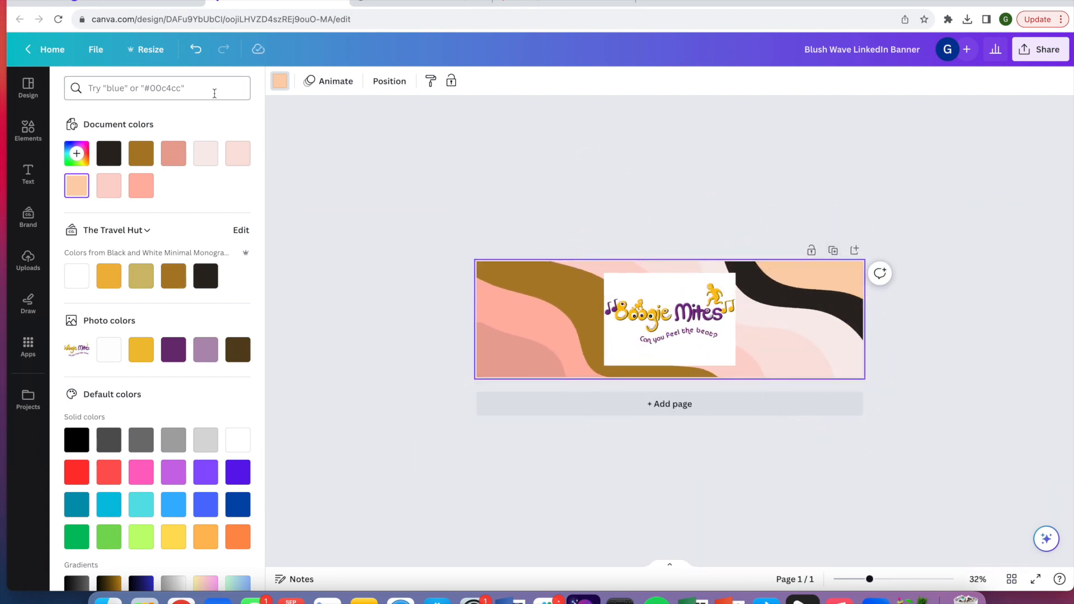
{"action": "left_click", "coordinate": [77, 153]}
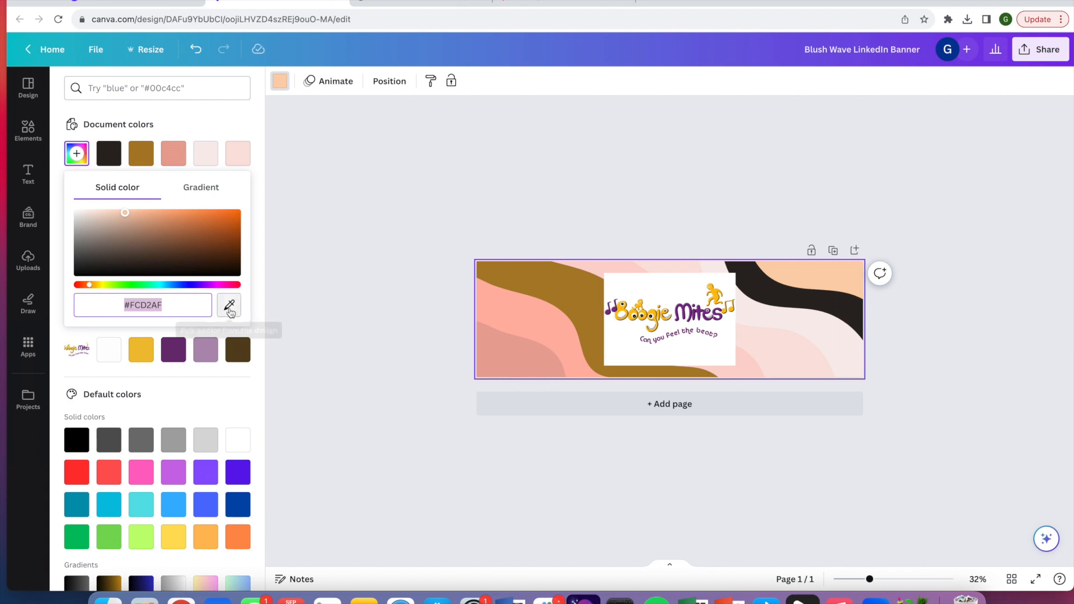
{"action": "left_click", "coordinate": [230, 307]}
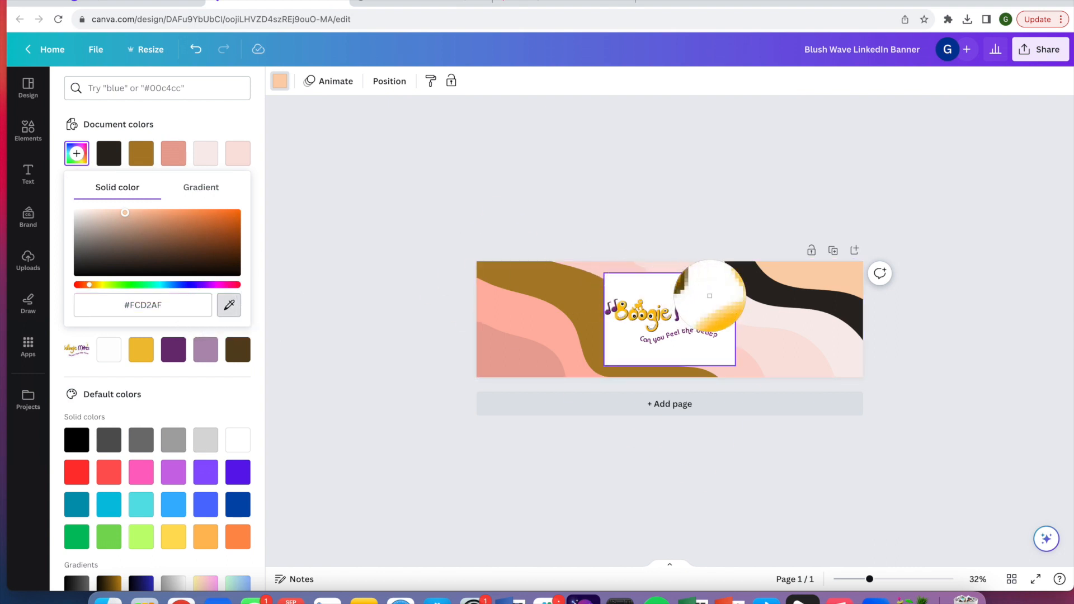
{"action": "left_click", "coordinate": [716, 298]}
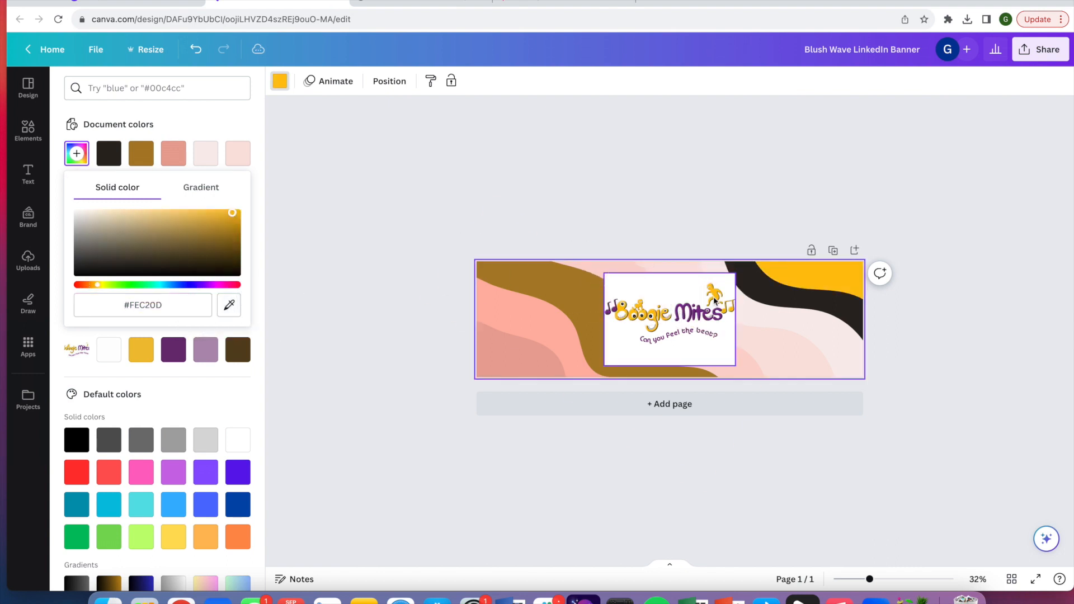
Recolour the lower-left salmon wave and the bottom-right wave with the new yellow document colour
{"action": "left_click", "coordinate": [564, 348]}
{"action": "left_click", "coordinate": [108, 154]}
{"action": "left_click", "coordinate": [798, 364]}
{"action": "left_click", "coordinate": [116, 162]}
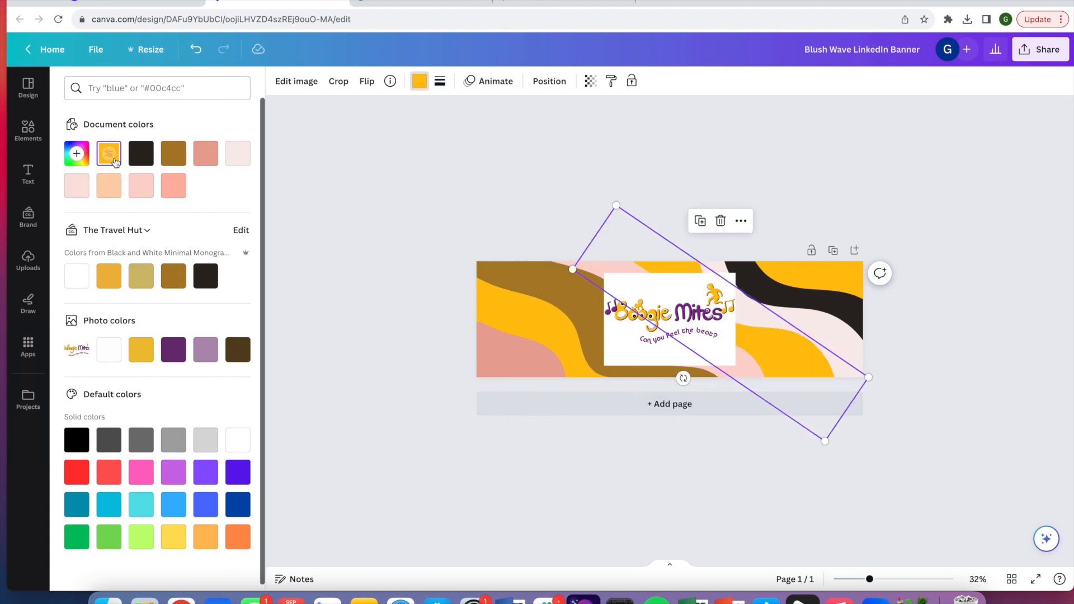
Recolour the black wave with the purple sampled from the logo
{"action": "left_click", "coordinate": [842, 307]}
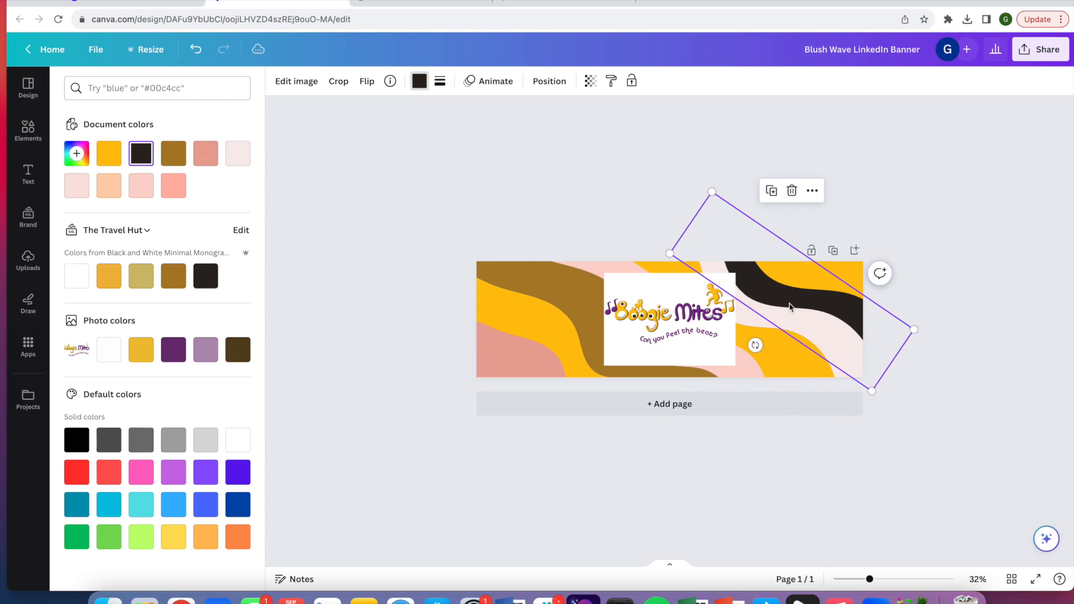
{"action": "left_click", "coordinate": [77, 153]}
{"action": "left_click", "coordinate": [229, 276]}
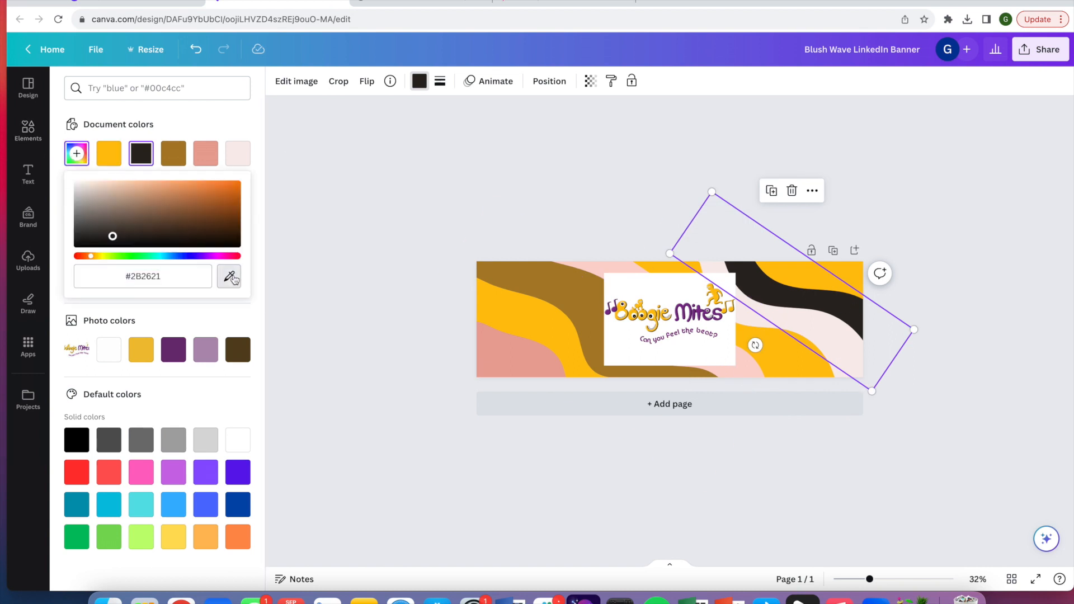
{"action": "left_click", "coordinate": [691, 307]}
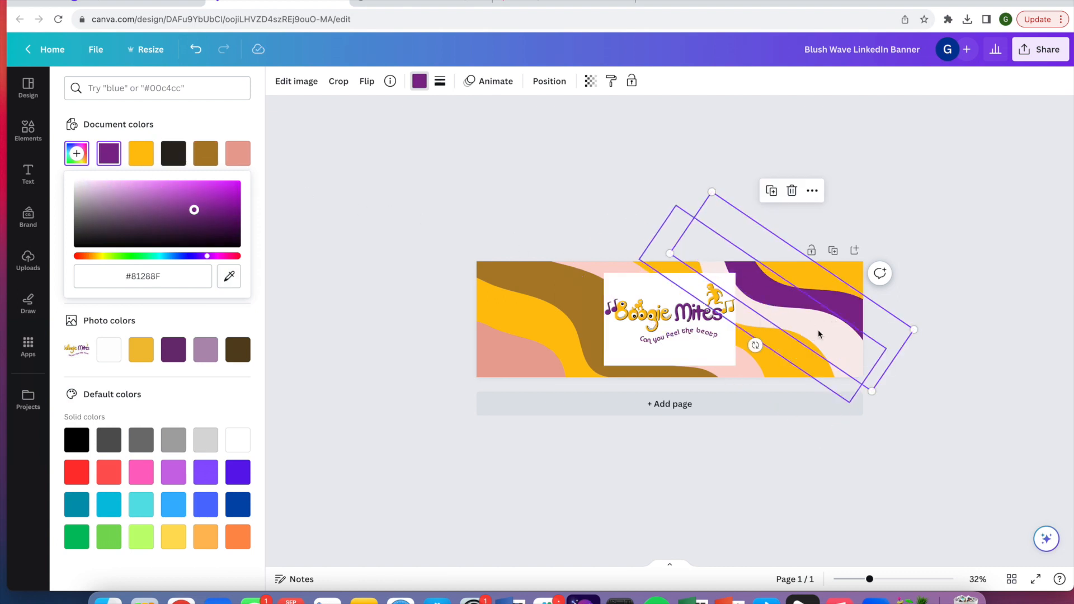
Recolour the dark gold wave and the middle yellow wave with the new purple document colour
{"action": "left_click", "coordinate": [572, 295]}
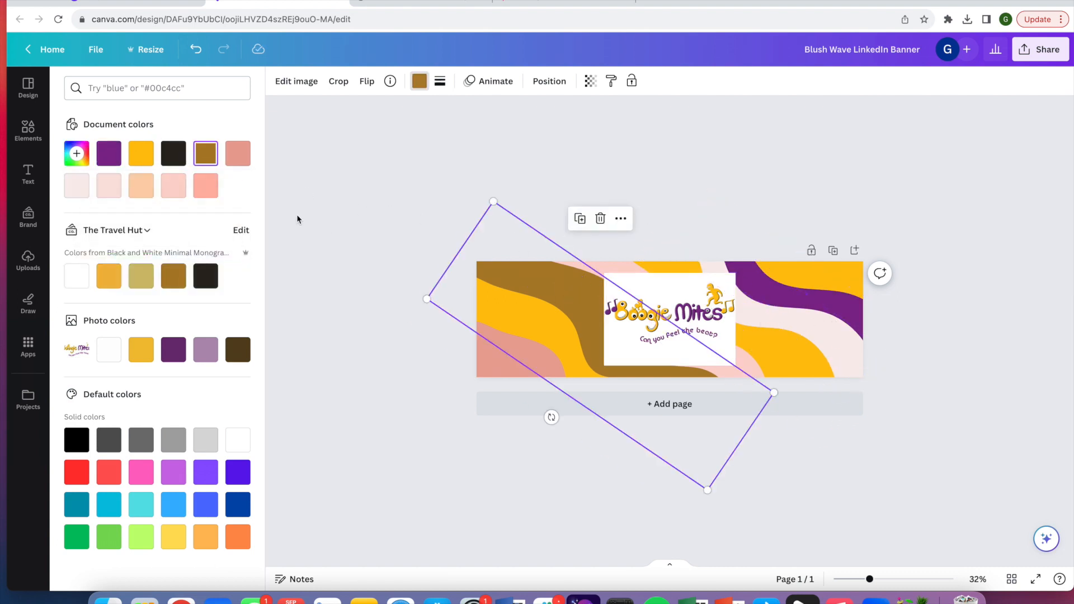
{"action": "left_click", "coordinate": [108, 154]}
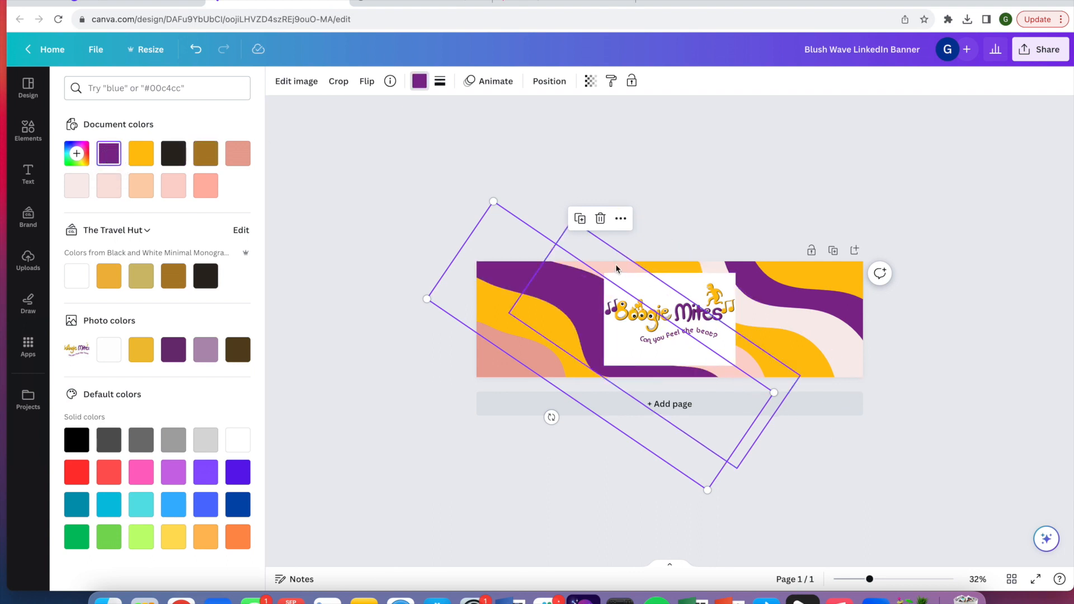
{"action": "left_click", "coordinate": [665, 264]}
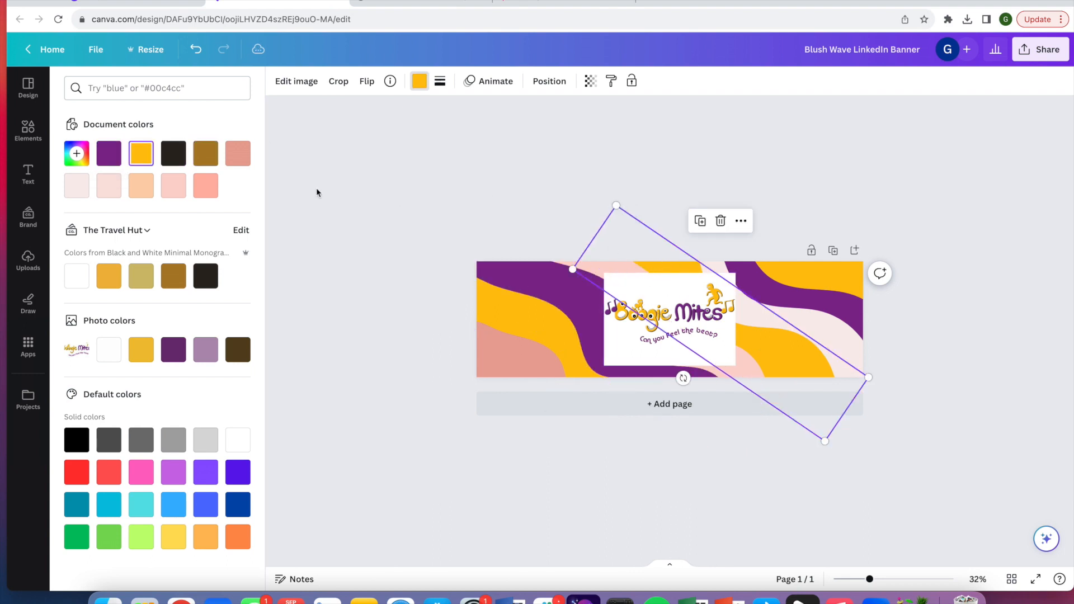
{"action": "left_click", "coordinate": [108, 154]}
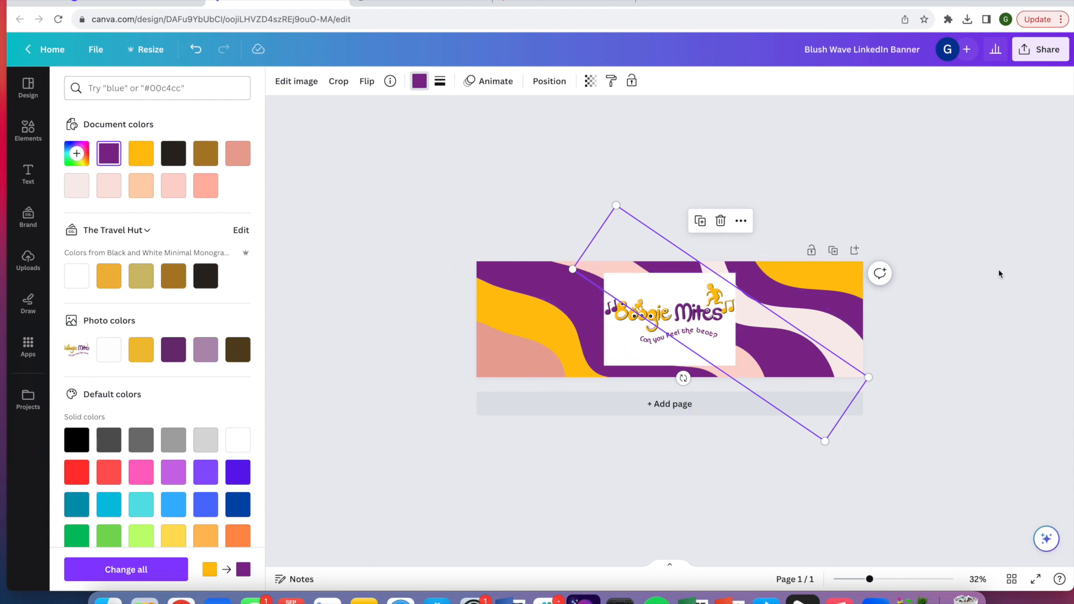
Delete the Boogie Mites logo from the banner
{"action": "key", "text": "Escape"}
{"action": "left_click", "coordinate": [521, 352]}
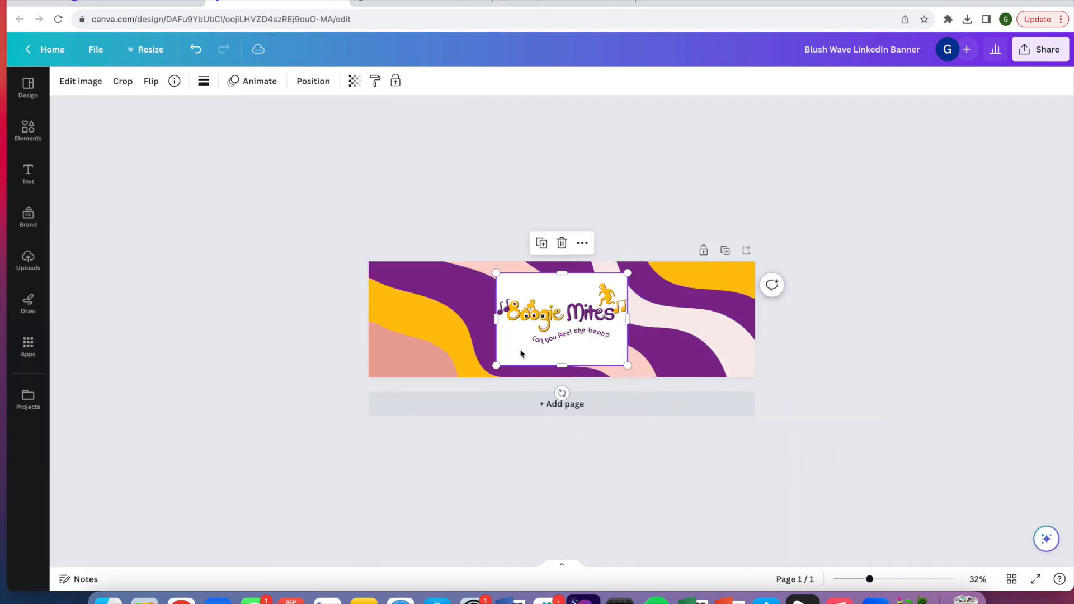
{"action": "key", "text": "Delete"}
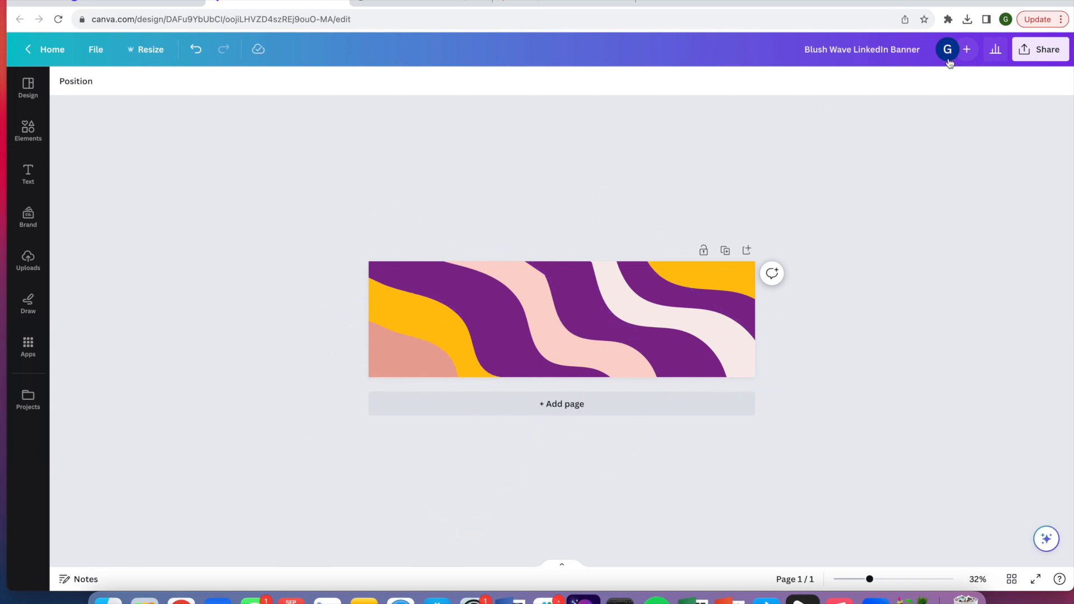
Download the banner as a PNG file
{"action": "left_click", "coordinate": [1052, 51]}
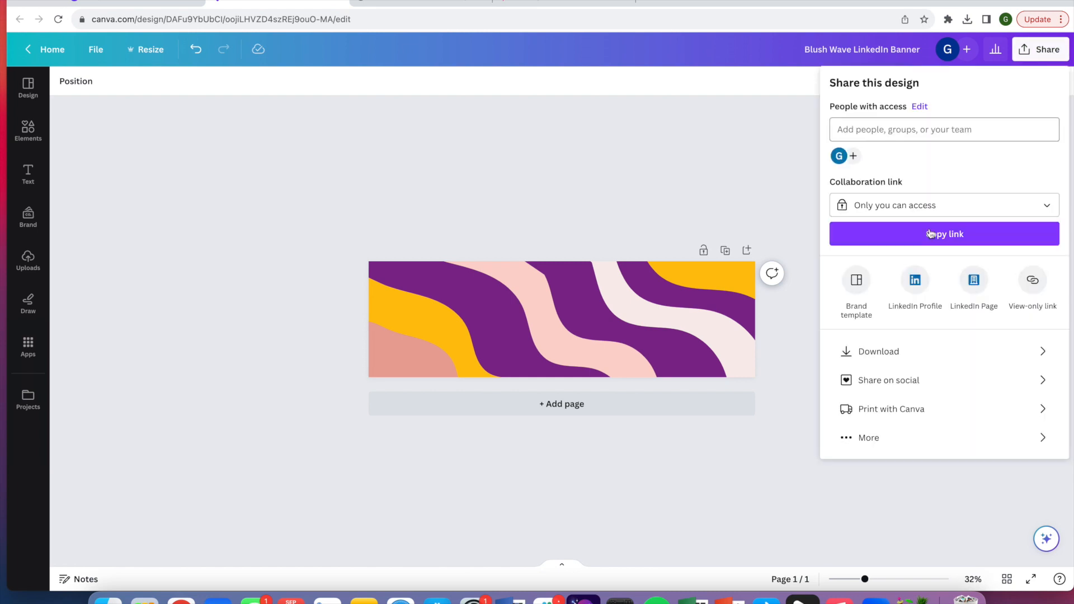
{"action": "left_click", "coordinate": [890, 352]}
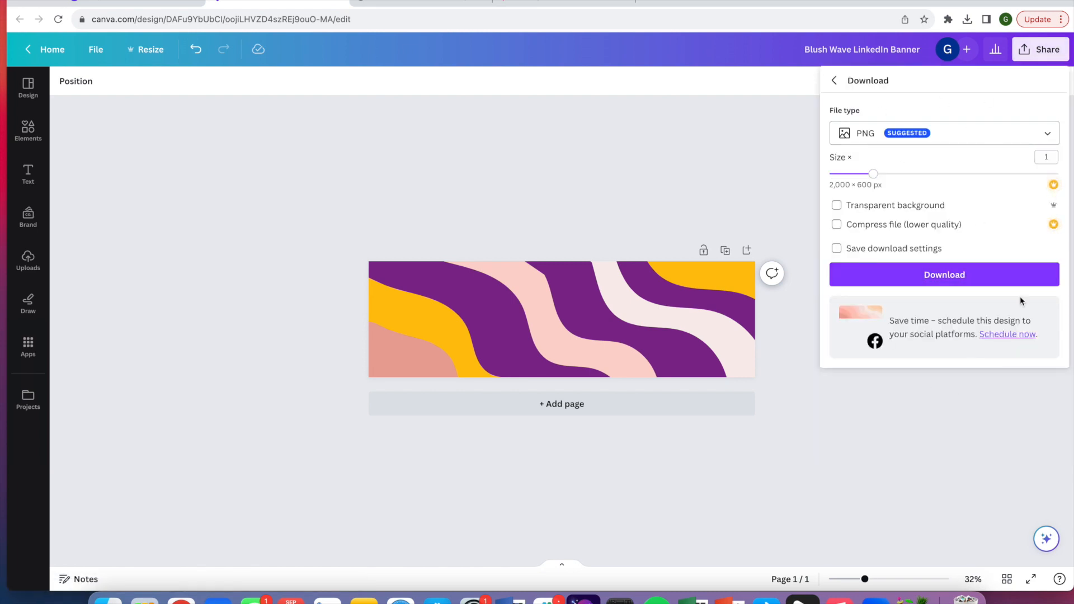
{"action": "left_click", "coordinate": [948, 275]}
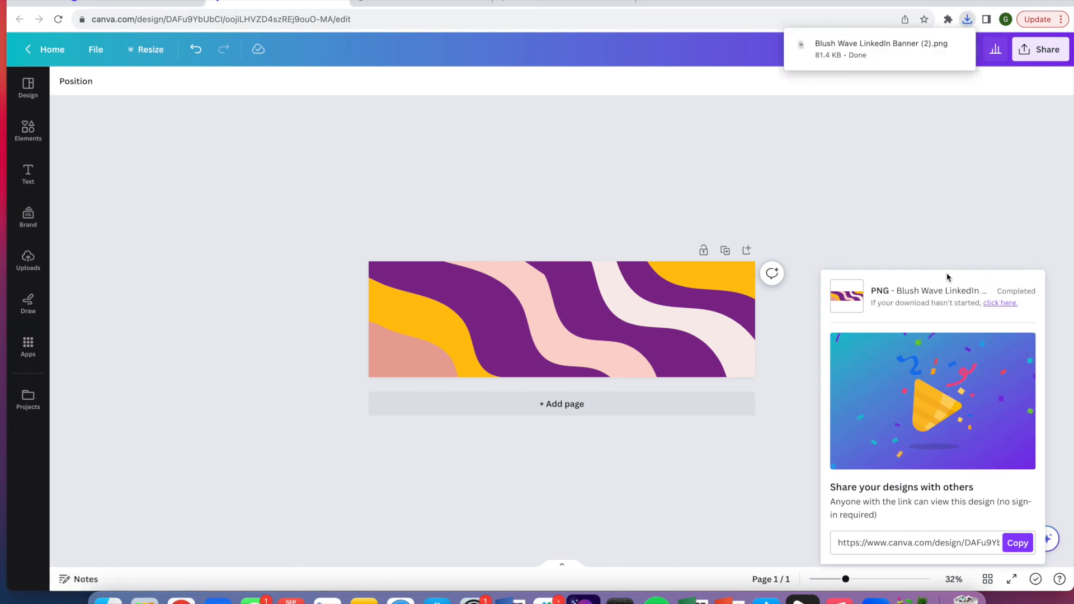
Show the downloaded banner file in the Downloads folder
{"action": "left_click", "coordinate": [966, 20]}
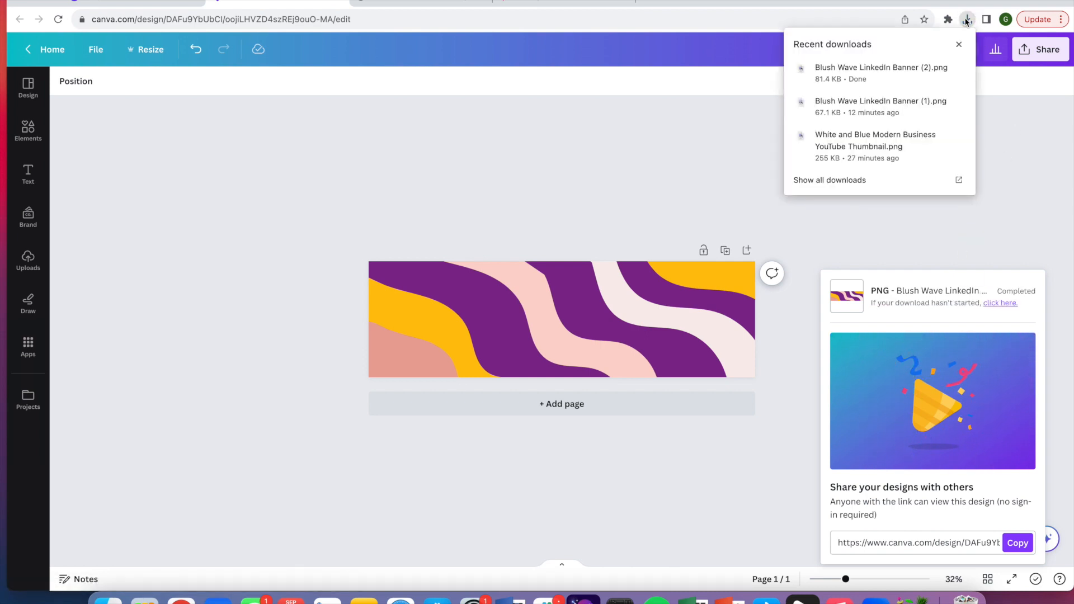
{"action": "left_click", "coordinate": [940, 70]}
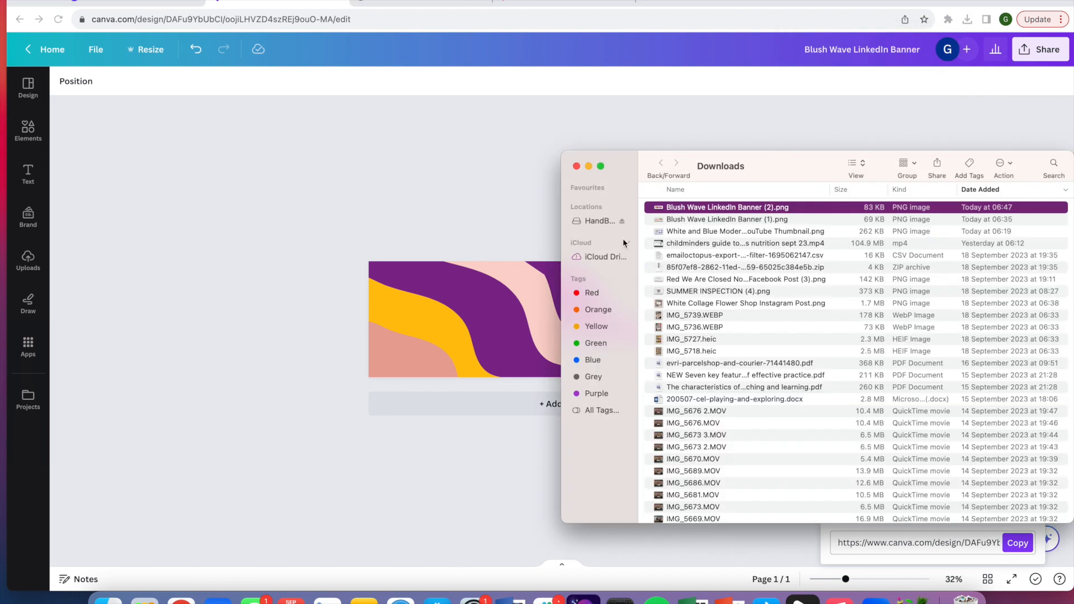
Switch to the course product page tab and open the banner image selector
{"action": "left_click", "coordinate": [411, 3]}
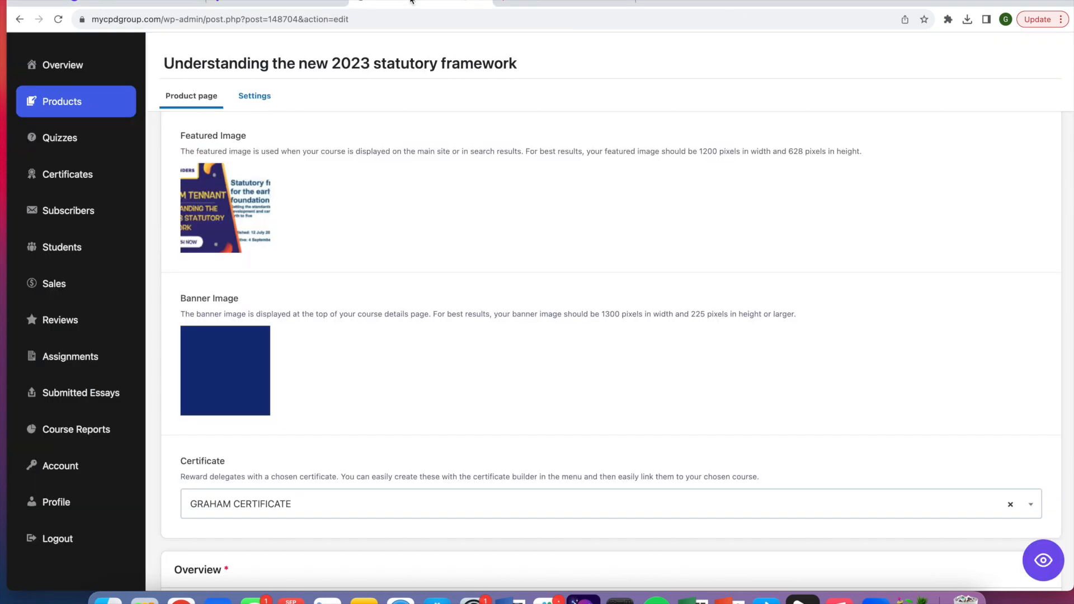
{"action": "mouse_move", "coordinate": [259, 343]}
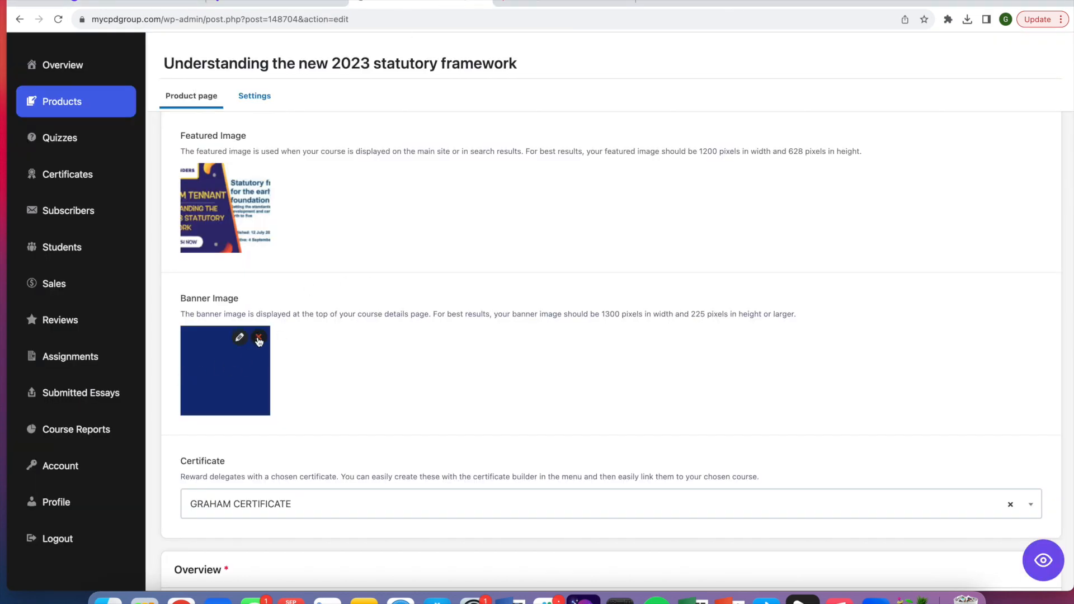
{"action": "left_click", "coordinate": [259, 339]}
{"action": "left_click", "coordinate": [271, 339]}
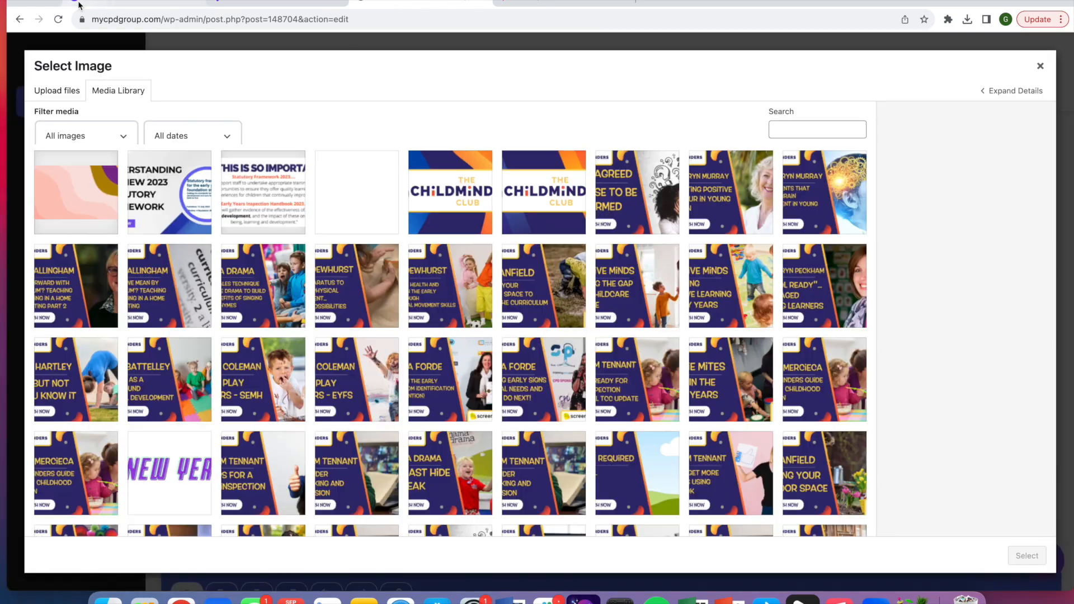
Upload Blush Wave LinkedIn Banner (2).png into the media library and select it as the banner image
{"action": "key", "text": "ctrl+super+f"}
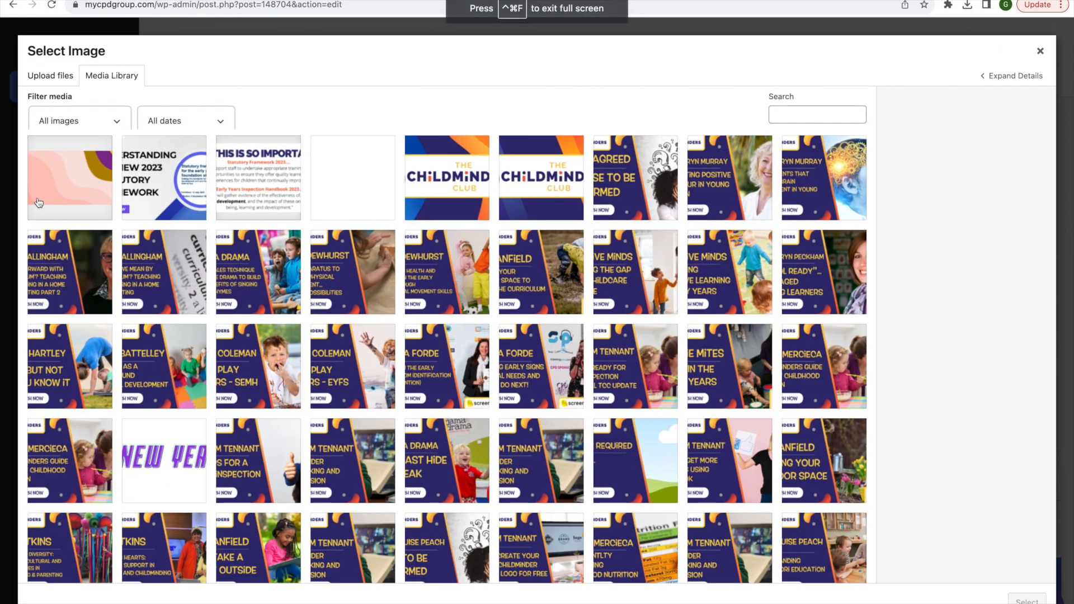
{"action": "mouse_move", "coordinate": [62, 2]}
{"action": "key", "text": "ctrl+super+f"}
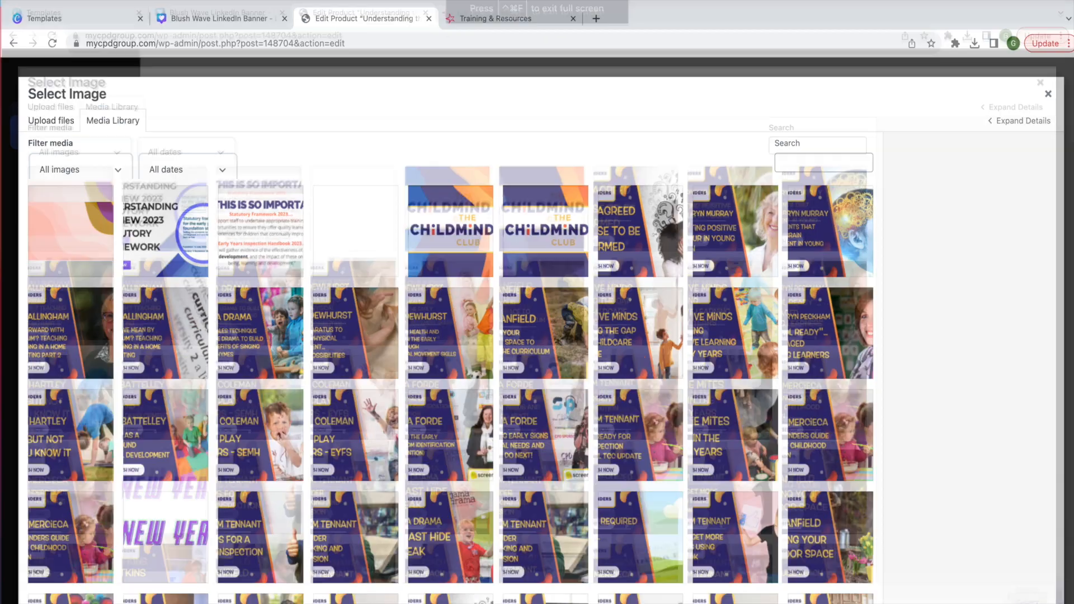
{"action": "left_click_drag", "start_coordinate": [1071, 71], "coordinate": [701, 71]}
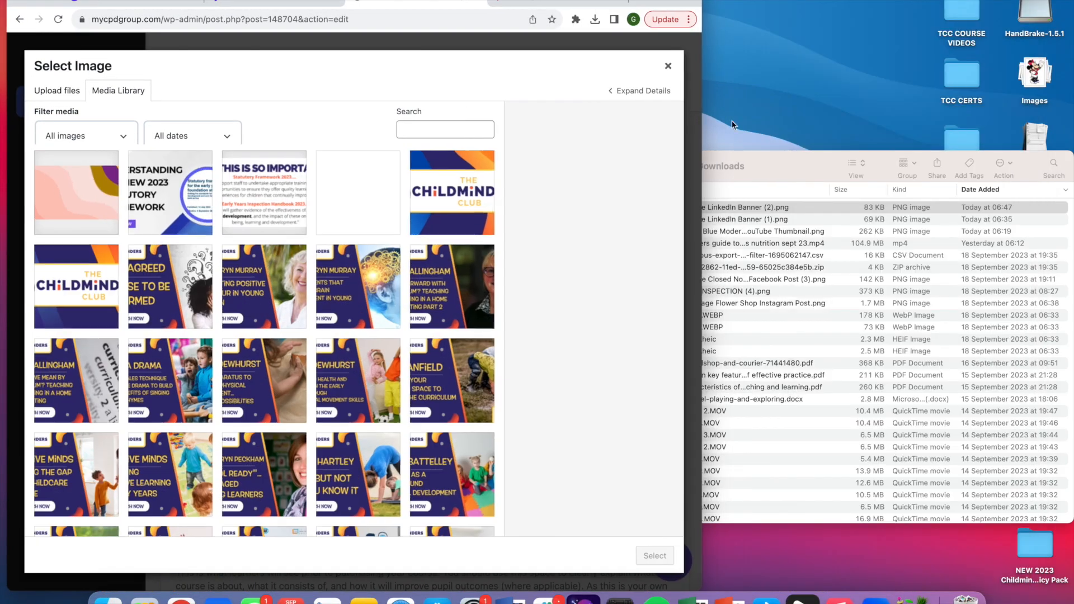
{"action": "left_click", "coordinate": [828, 209]}
{"action": "left_click_drag", "start_coordinate": [828, 210], "coordinate": [335, 220]}
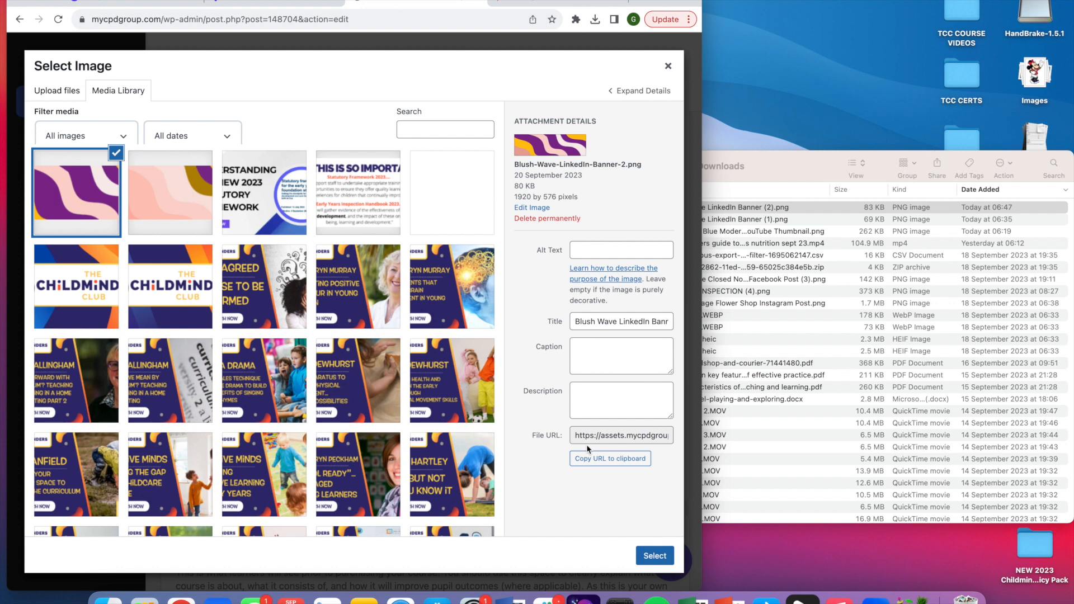
{"action": "left_click", "coordinate": [656, 557]}
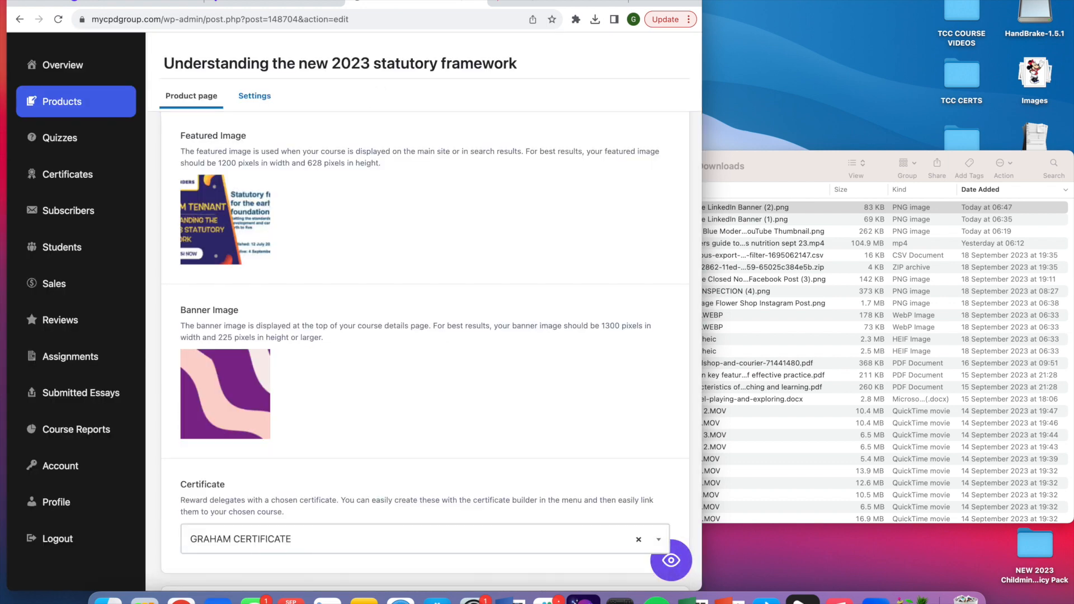
Save the course product page with the new banner image
{"action": "left_click", "coordinate": [47, 4]}
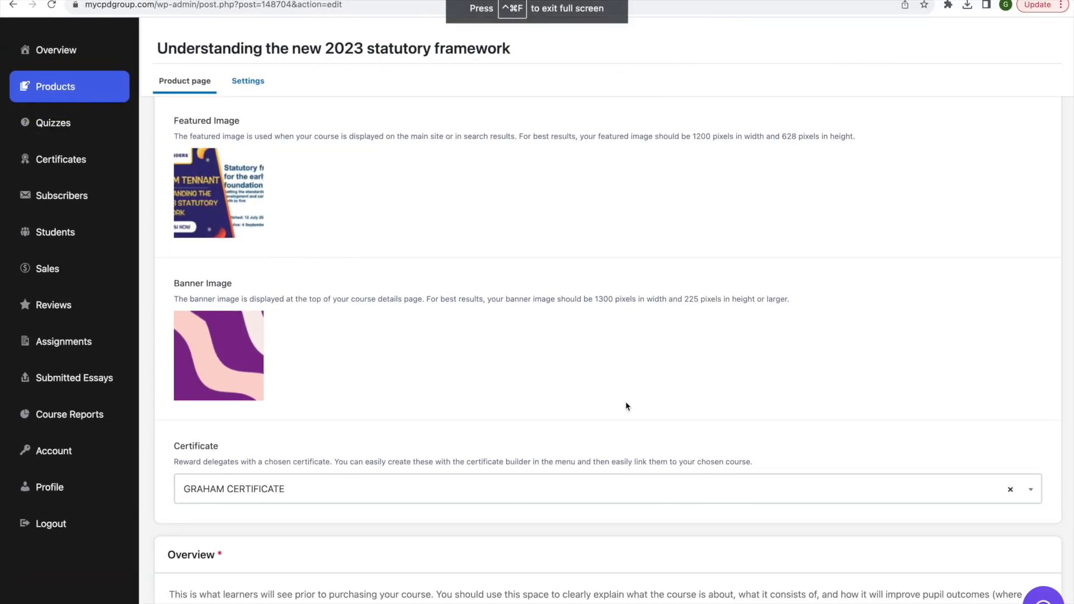
{"action": "scroll", "coordinate": [626, 403], "scroll_direction": "up", "scroll_amount": 2}
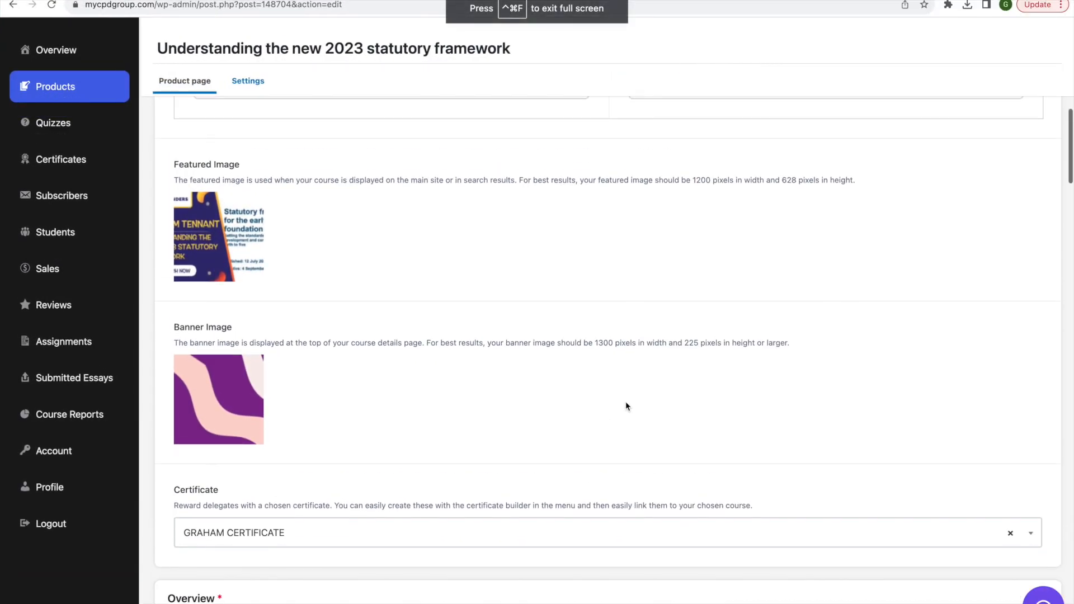
{"action": "scroll", "coordinate": [626, 401], "scroll_direction": "up", "scroll_amount": 1}
{"action": "scroll", "coordinate": [626, 401], "scroll_direction": "down", "scroll_amount": 15}
{"action": "scroll", "coordinate": [626, 401], "scroll_direction": "down", "scroll_amount": 20}
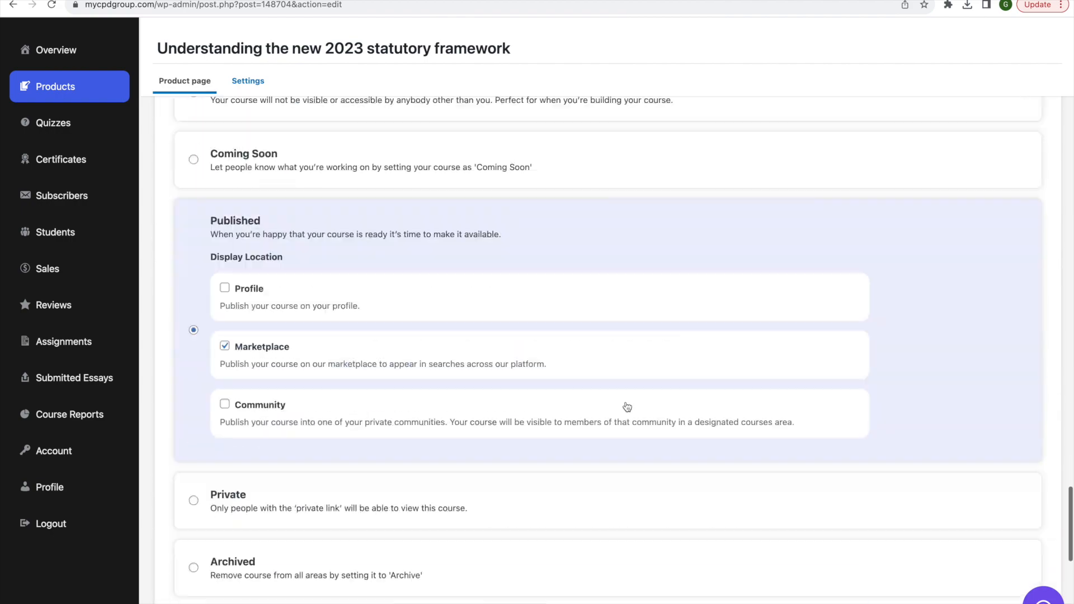
{"action": "left_click", "coordinate": [653, 565]}
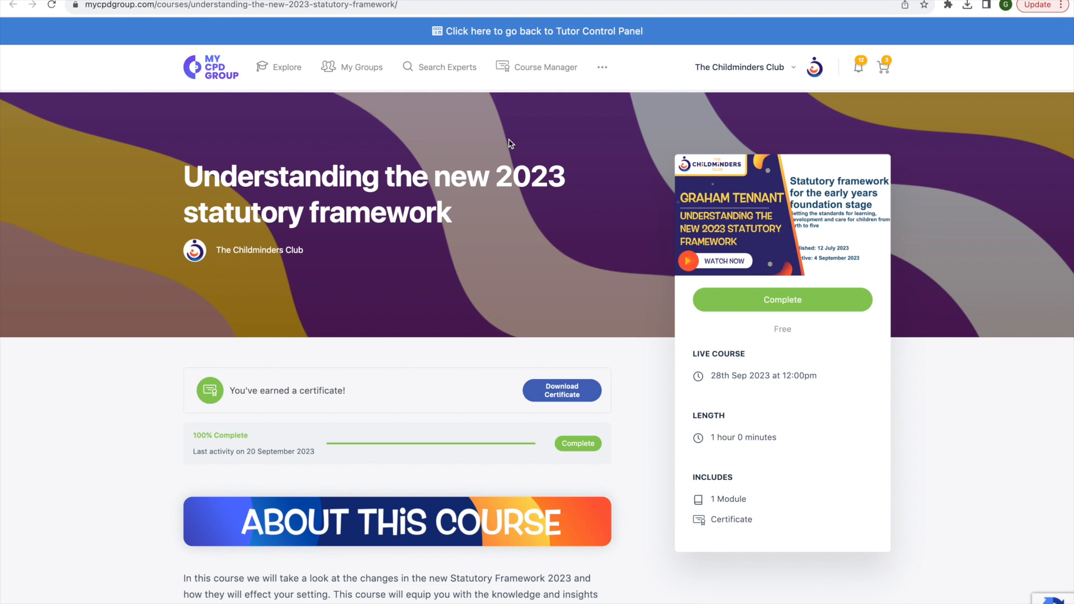
Switch to the Pyjama Drama training page and follow the £90 imaginative play course's buy link to its course page
{"action": "left_click", "coordinate": [649, 1]}
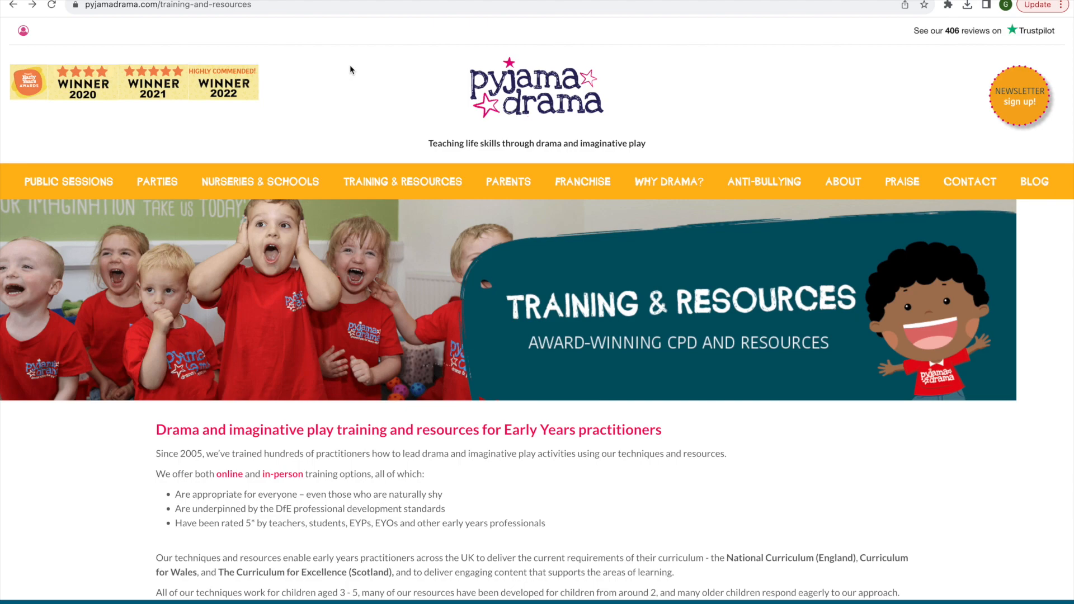
{"action": "scroll", "coordinate": [677, 428], "scroll_direction": "down", "scroll_amount": 20}
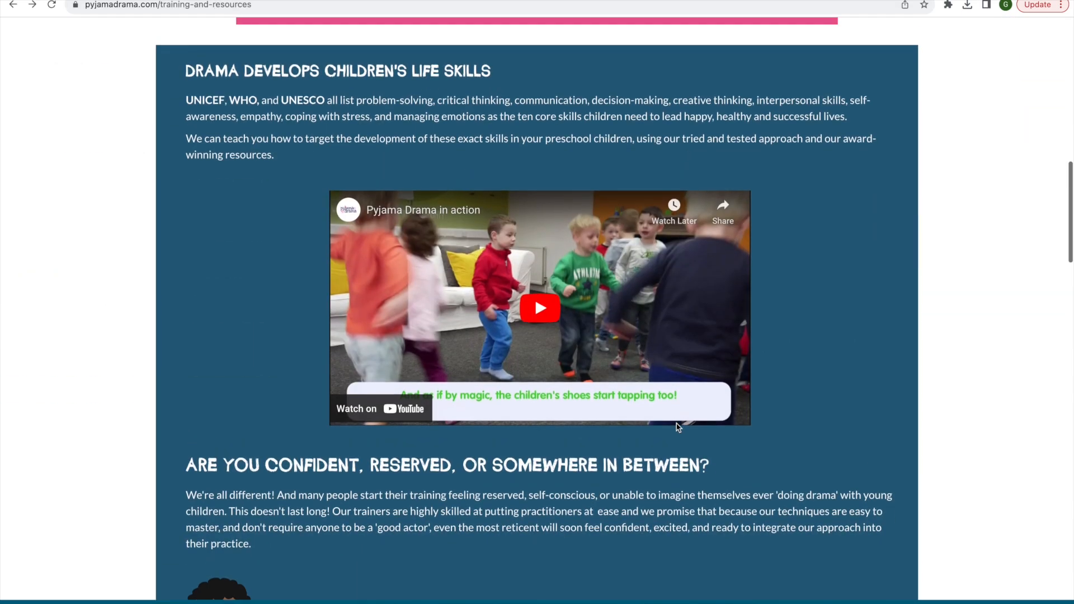
{"action": "scroll", "coordinate": [677, 427], "scroll_direction": "down", "scroll_amount": 10}
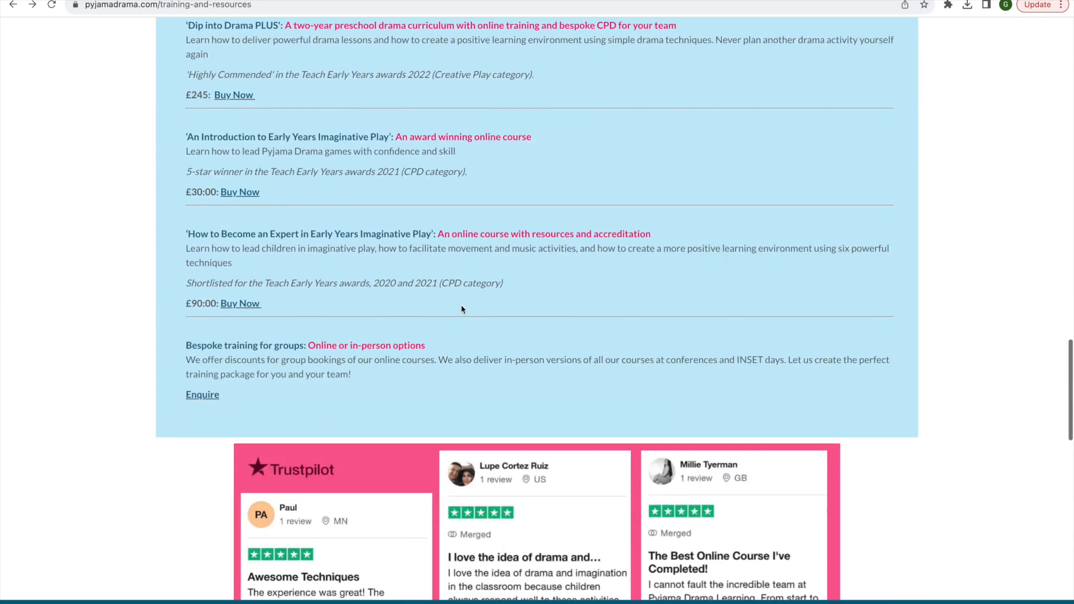
{"action": "scroll", "coordinate": [519, 410], "scroll_direction": "down", "scroll_amount": 12}
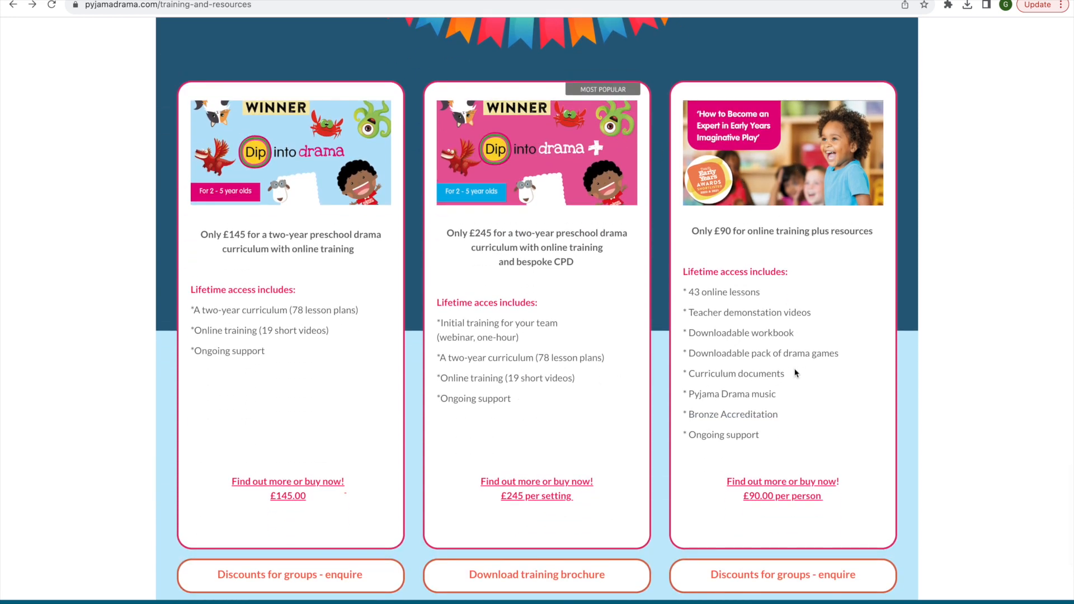
{"action": "left_click", "coordinate": [811, 490]}
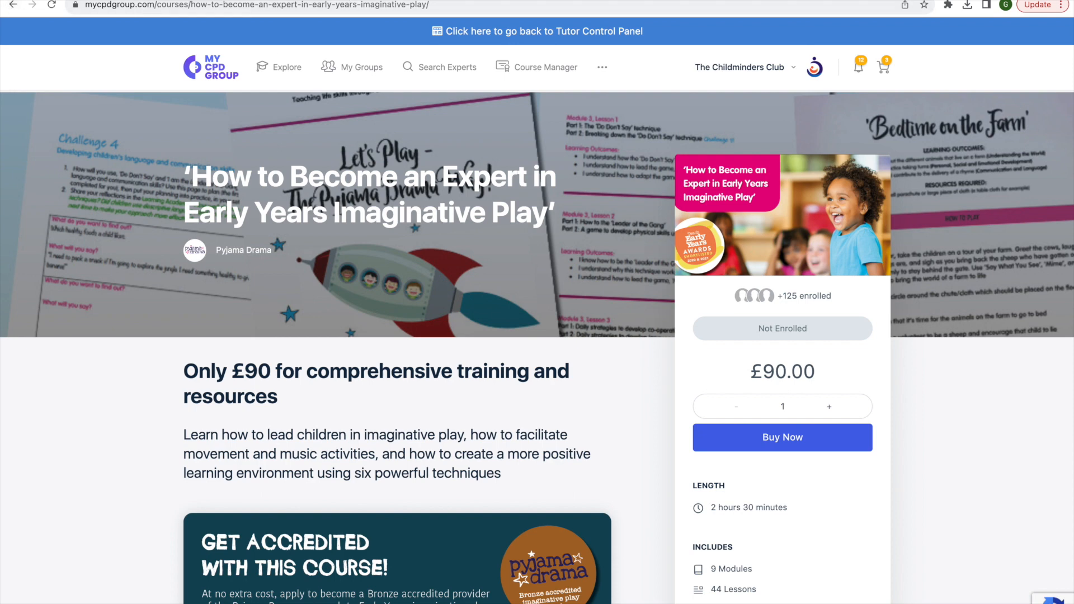
Copy the course page's web address
{"action": "left_click", "coordinate": [256, 5]}
{"action": "right_click", "coordinate": [256, 5]}
{"action": "left_click", "coordinate": [280, 81]}
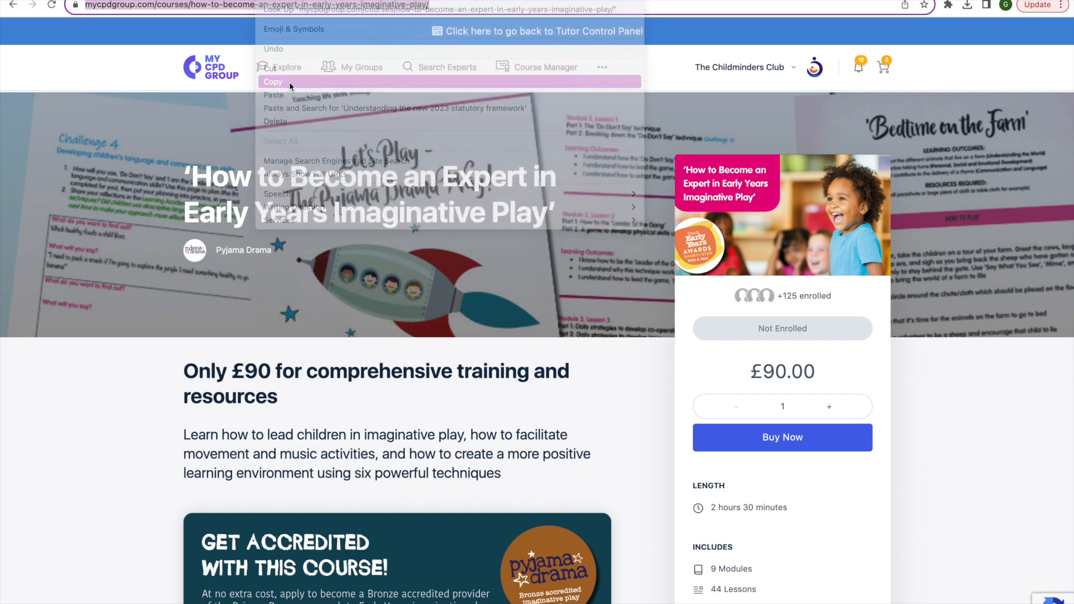
Go back to the Pyjama Drama page and open the £90 course link again
{"action": "left_click", "coordinate": [13, 4]}
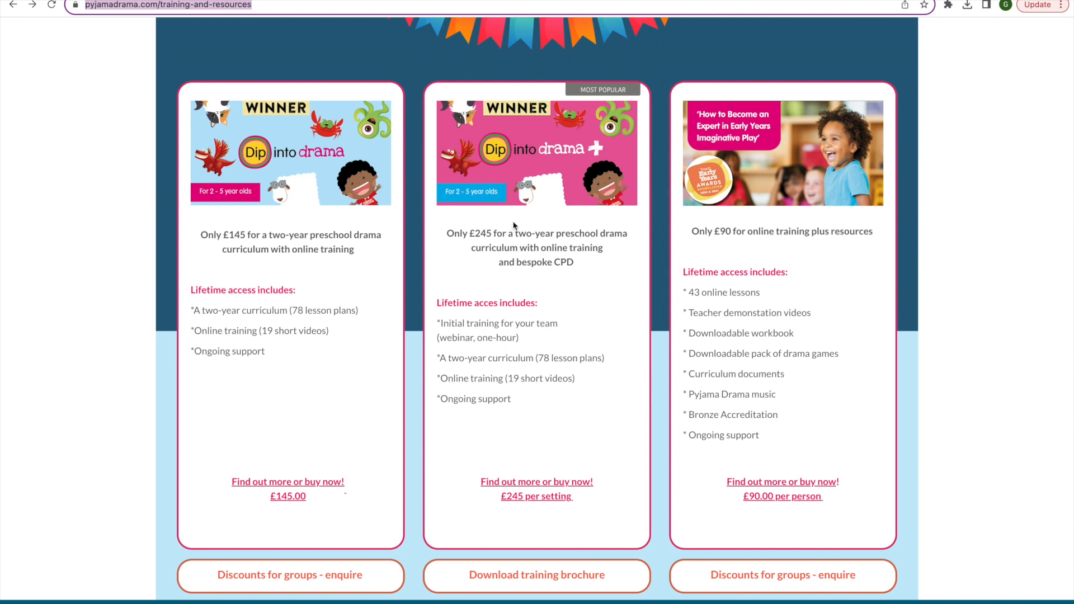
{"action": "left_click", "coordinate": [794, 485]}
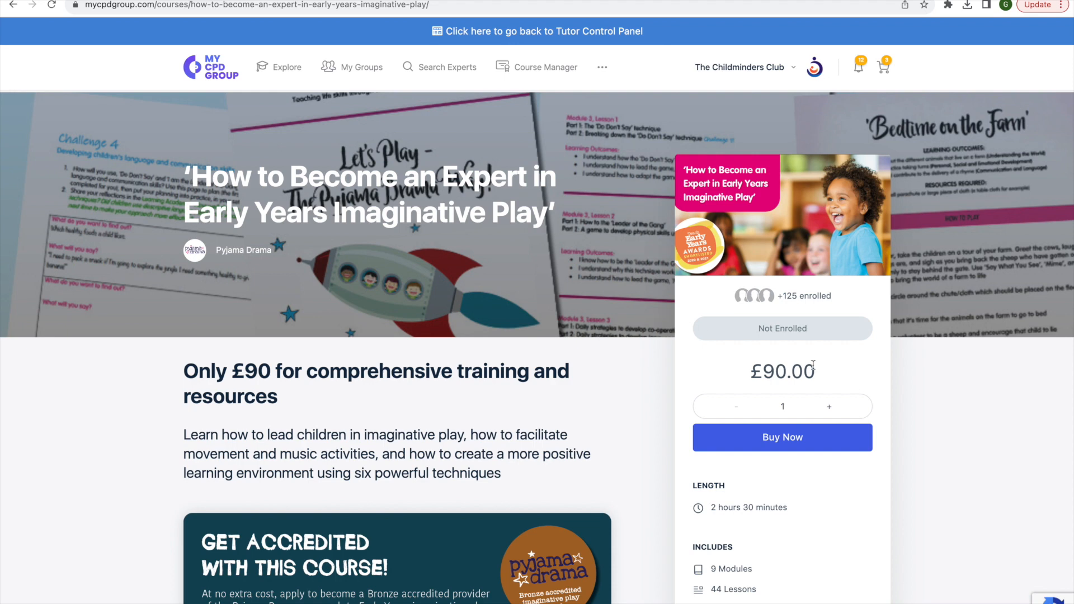
{"action": "left_click", "coordinate": [804, 444]}
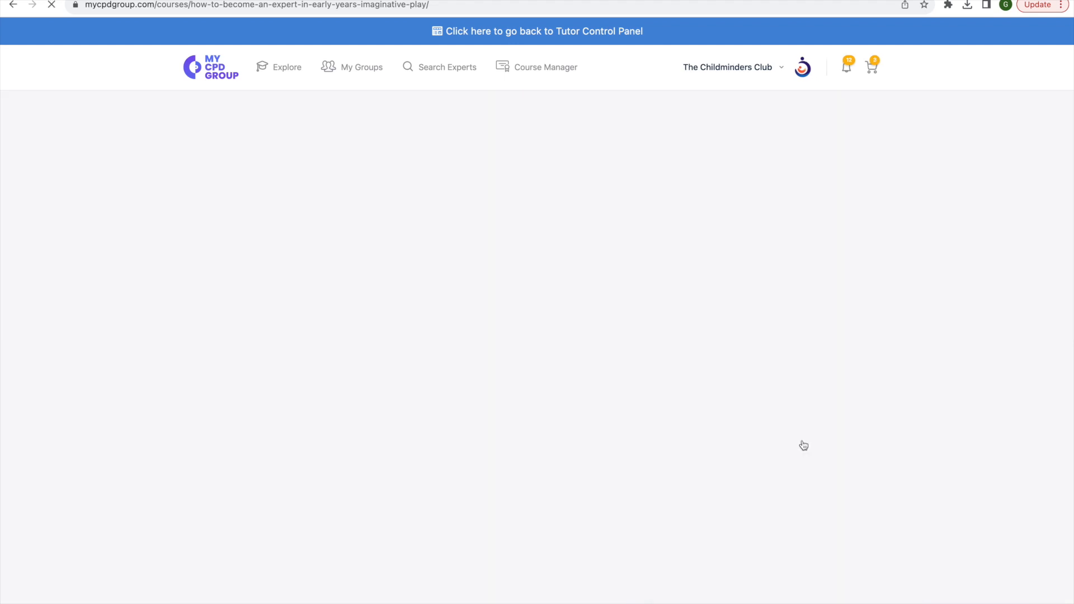
Buy the 'How to Become an Expert in Early Years Imaginative Play' course and review the checkout billing and order details
{"action": "scroll", "coordinate": [795, 442], "scroll_direction": "down", "scroll_amount": 3}
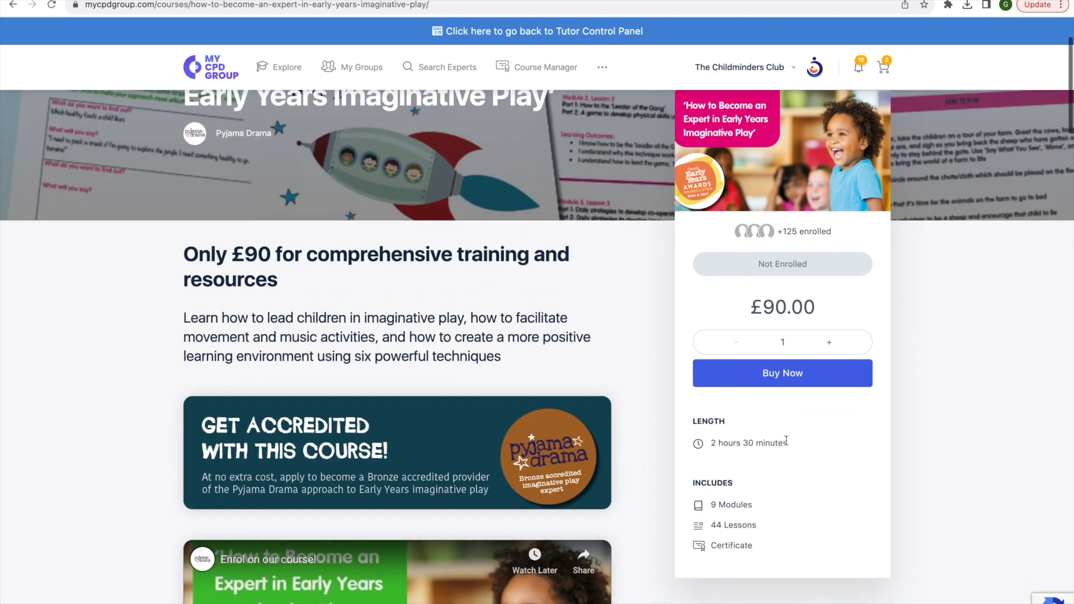
{"action": "left_click", "coordinate": [785, 380]}
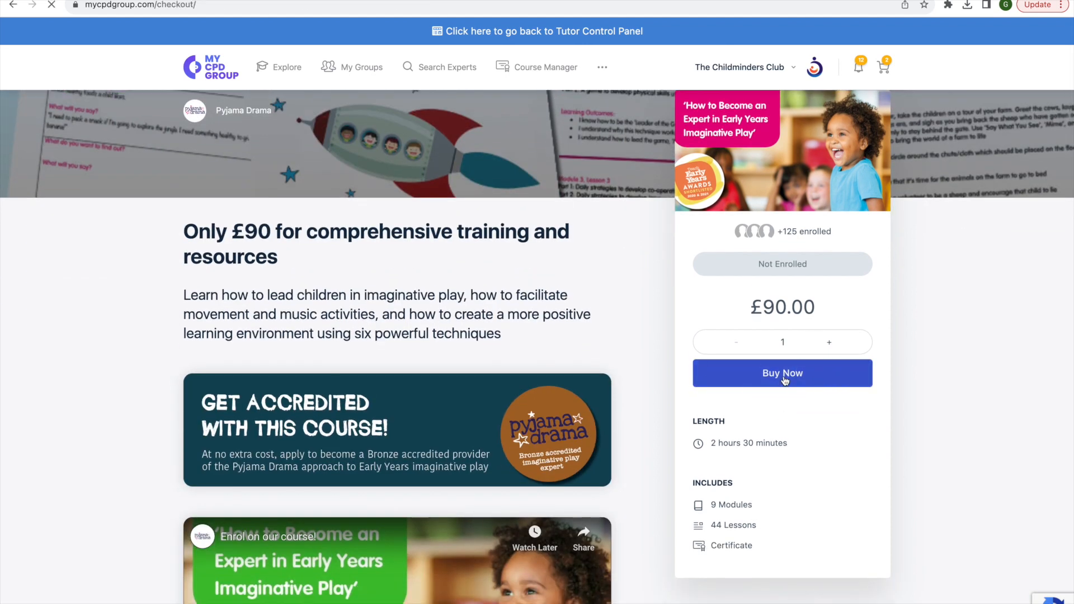
{"action": "scroll", "coordinate": [620, 323], "scroll_direction": "down", "scroll_amount": 5}
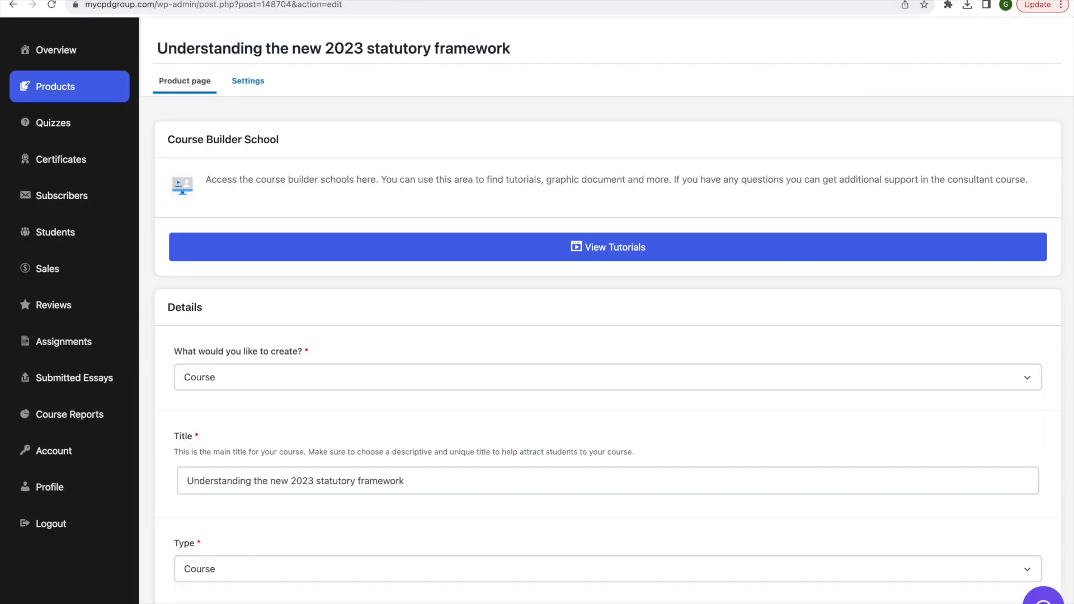
{"action": "scroll", "coordinate": [490, 494], "scroll_direction": "down", "scroll_amount": 2}
{"action": "scroll", "coordinate": [490, 494], "scroll_direction": "down", "scroll_amount": 10}
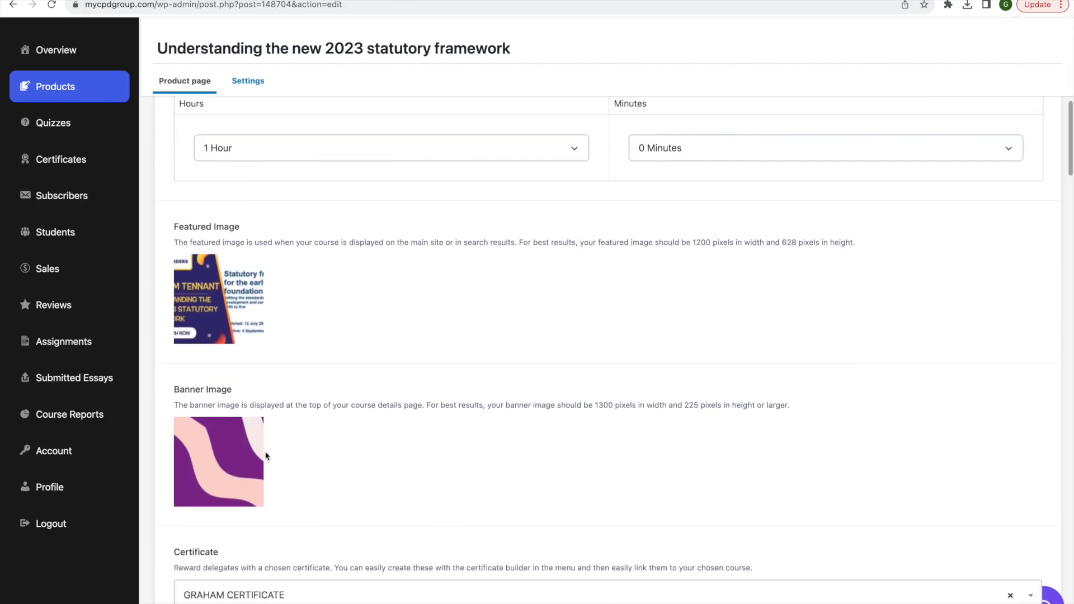